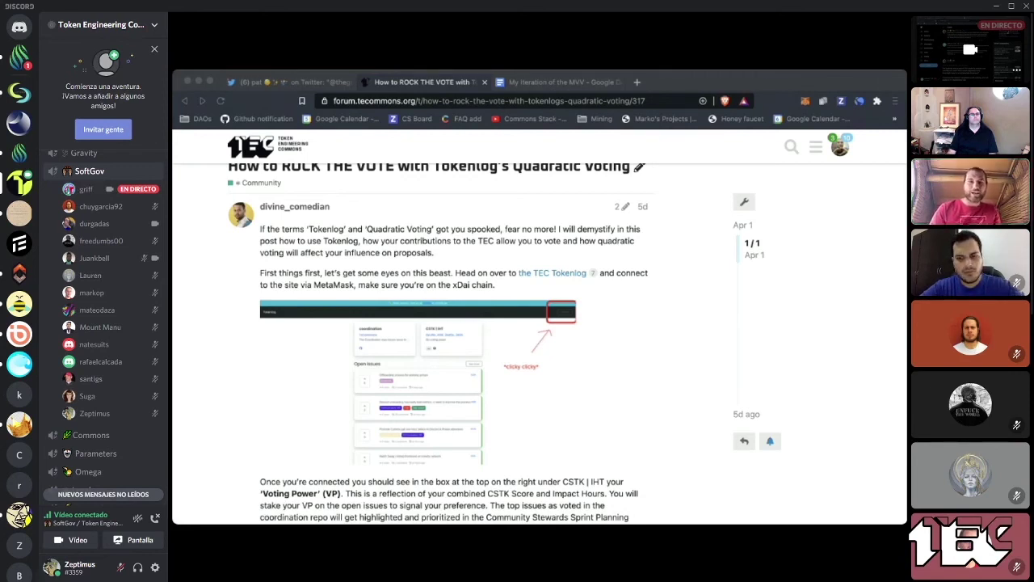
- Open the 'the TEC Tokenlog' link from the 'How to ROCK THE VOTE' post in a new tab
{"action": "scroll", "coordinate": [356, 259], "scroll_direction": "up", "scroll_amount": 1}
{"action": "scroll", "coordinate": [356, 258], "scroll_direction": "down", "scroll_amount": 1}
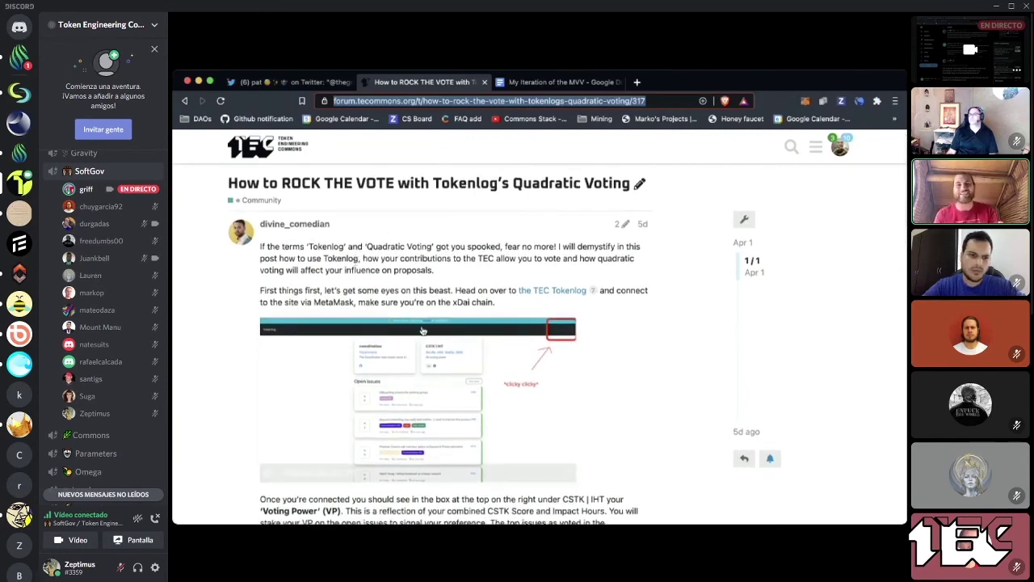
{"action": "left_click", "coordinate": [554, 290]}
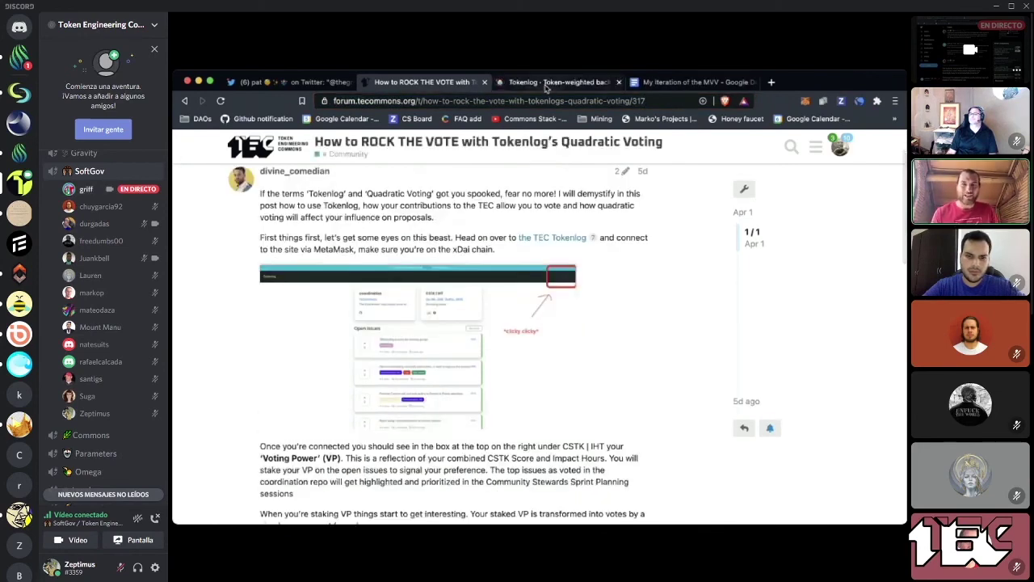
- Go to the Tokenlog page and highlight its web3 chain warning and no-voting-power notice
{"action": "left_click", "coordinate": [549, 83]}
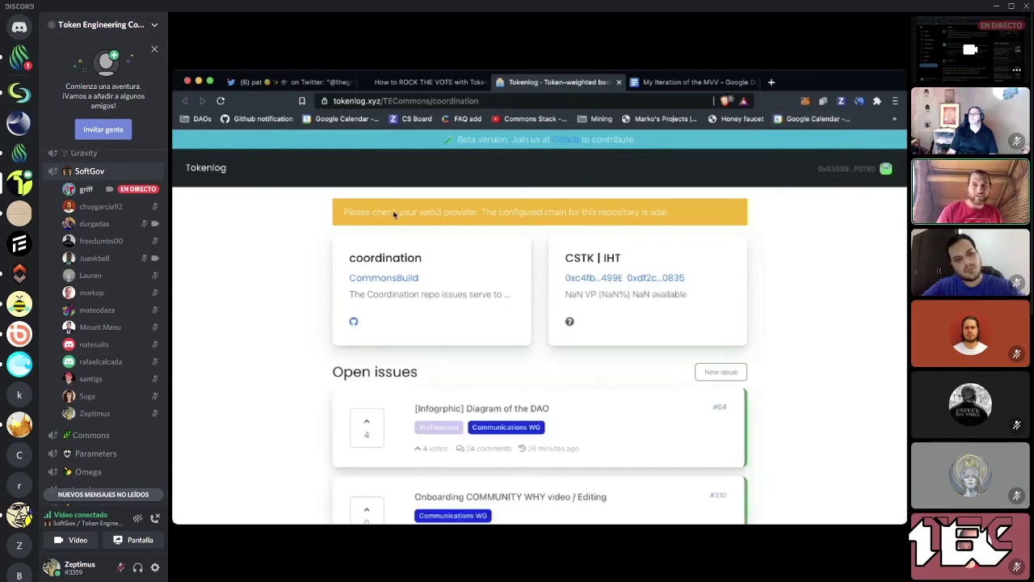
{"action": "left_click_drag", "start_coordinate": [416, 212], "coordinate": [523, 212]}
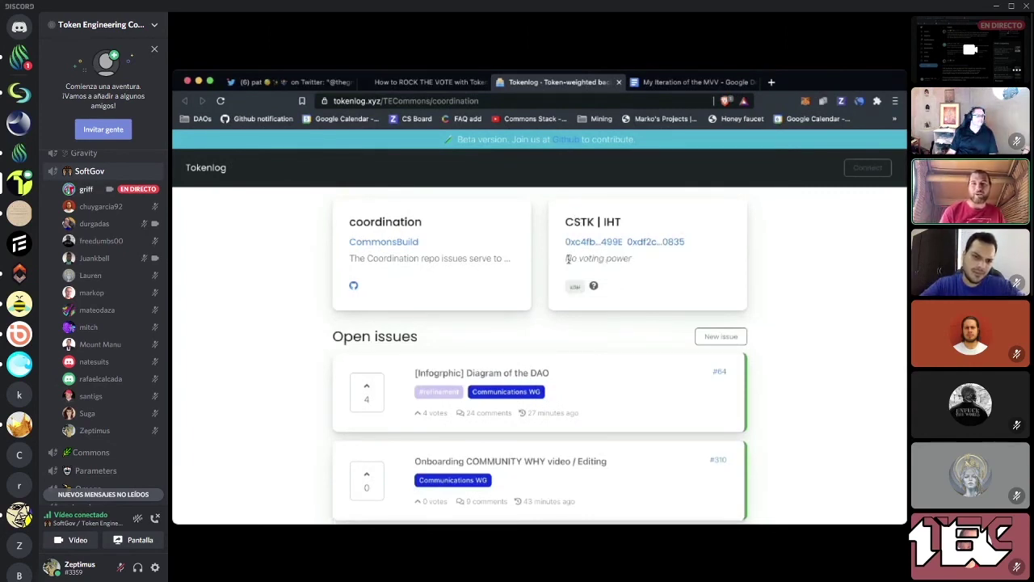
{"action": "left_click_drag", "start_coordinate": [568, 258], "coordinate": [633, 262]}
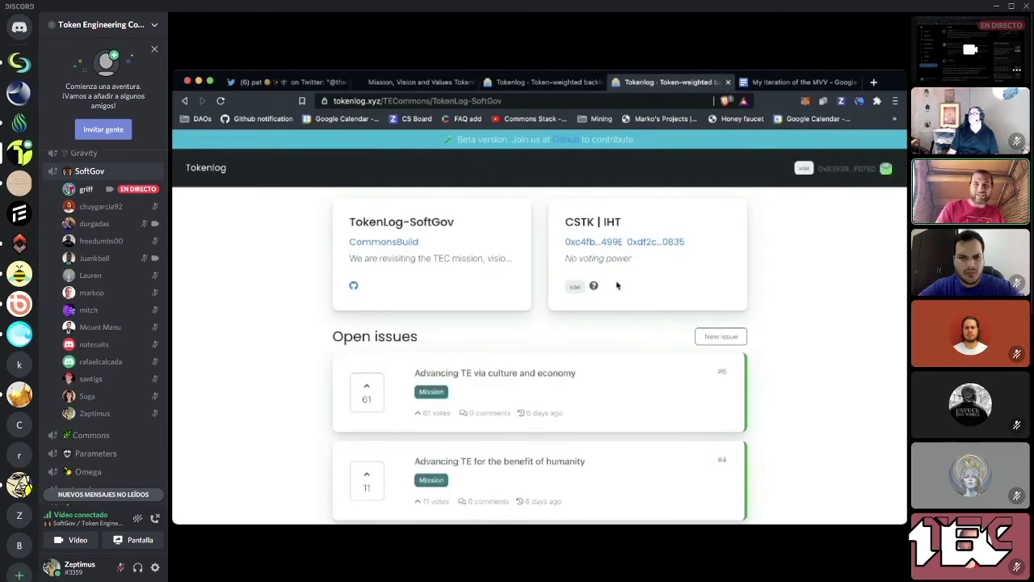
- Highlight the 193938.54 VP (8.87%) voting power figure in the CSTK | IHT card
{"action": "scroll", "coordinate": [617, 285], "scroll_direction": "down", "scroll_amount": 1}
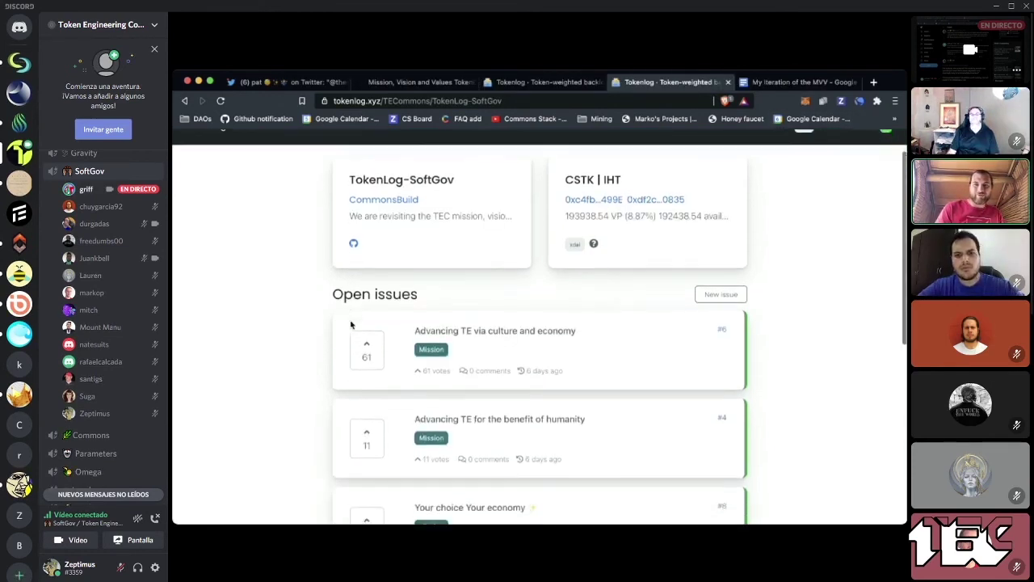
{"action": "scroll", "coordinate": [351, 323], "scroll_direction": "down", "scroll_amount": 1}
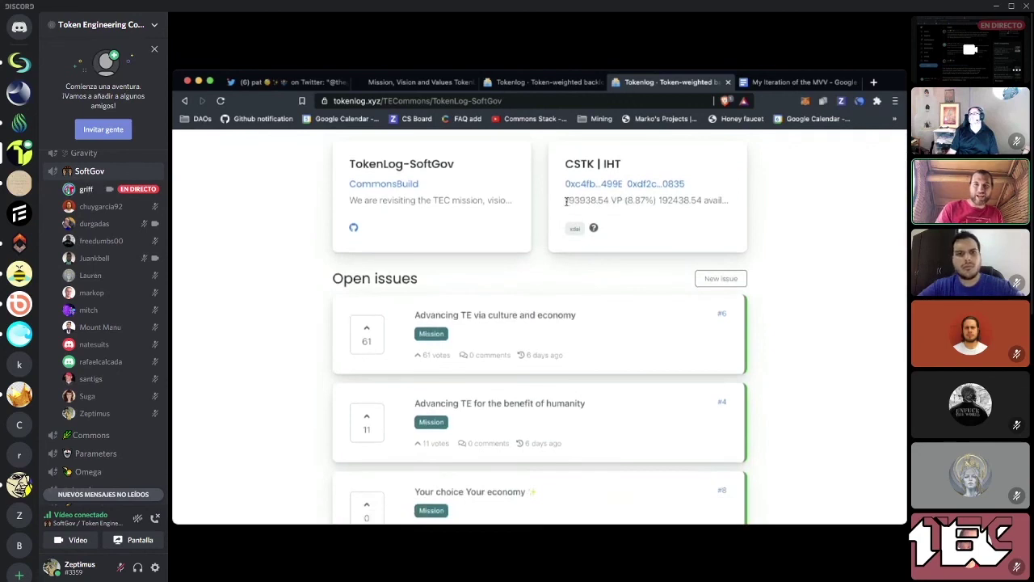
{"action": "left_click_drag", "start_coordinate": [566, 202], "coordinate": [656, 208]}
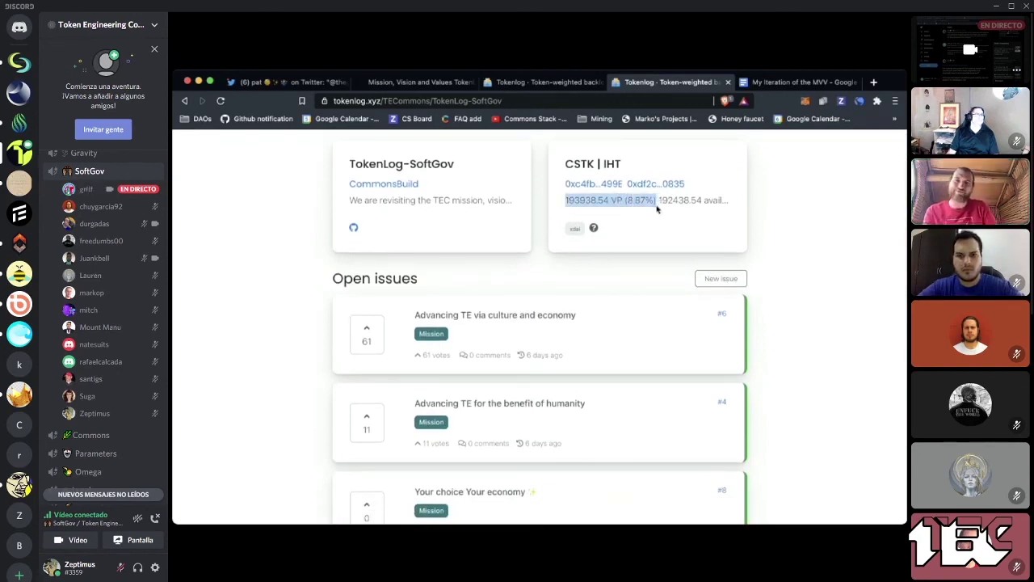
{"action": "scroll", "coordinate": [597, 267], "scroll_direction": "down", "scroll_amount": 1}
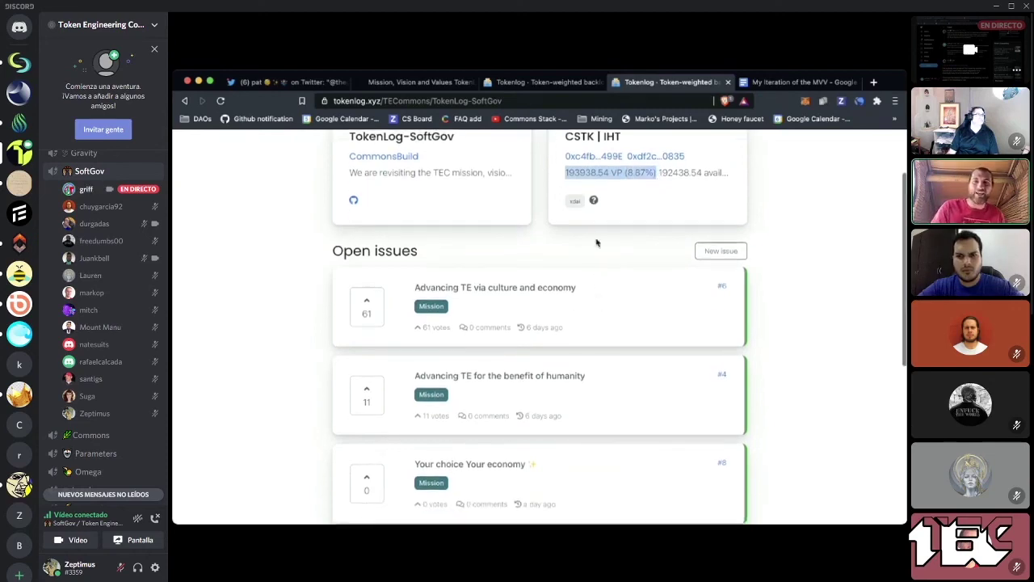
{"action": "double_click", "coordinate": [581, 173]}
{"action": "scroll", "coordinate": [625, 203], "scroll_direction": "up", "scroll_amount": 1}
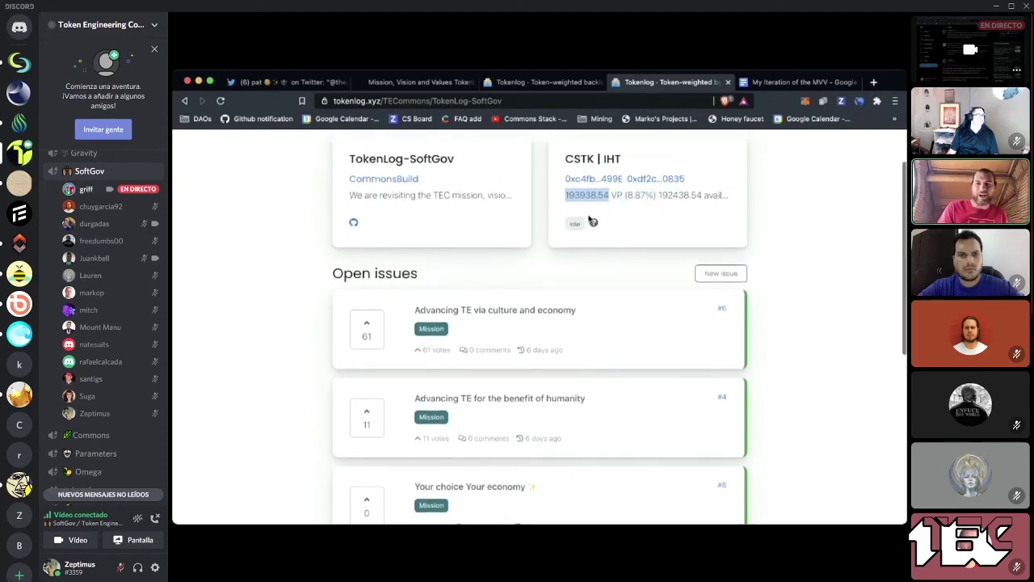
- Highlight the IHT token name, then scroll through the open Mission issues list
{"action": "key", "text": "super"}
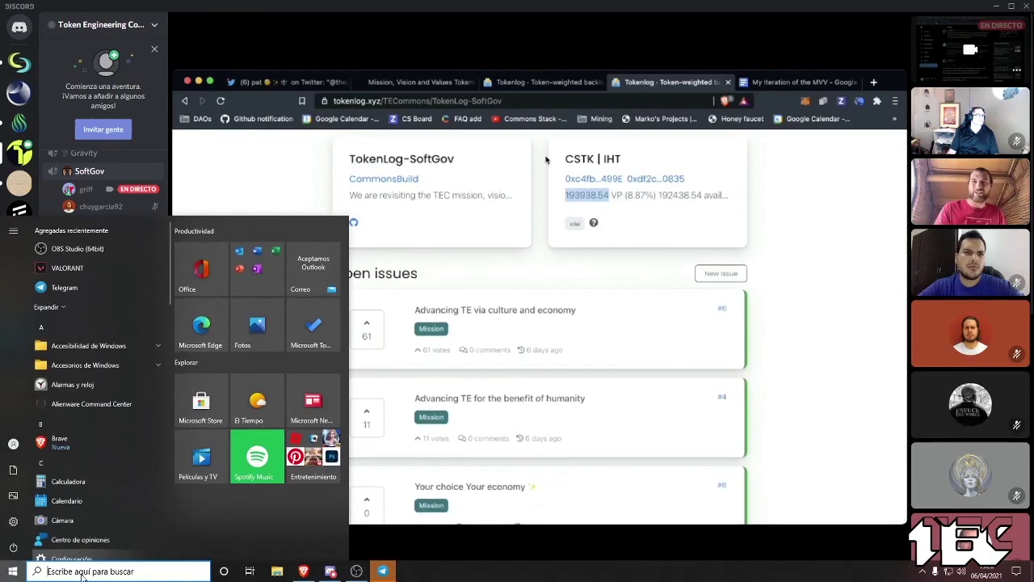
{"action": "type", "text": "chr"}
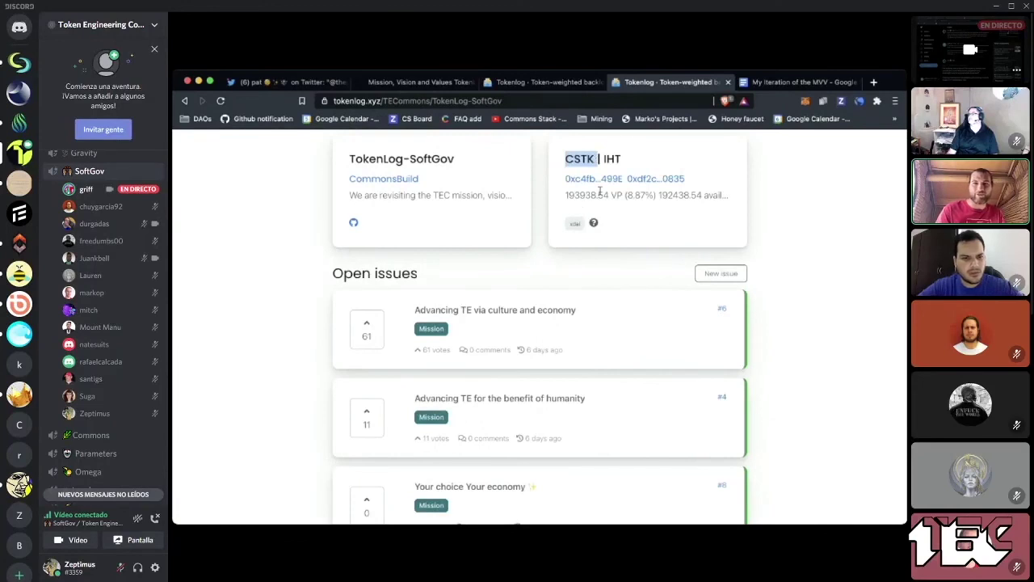
{"action": "left_click_drag", "start_coordinate": [621, 159], "coordinate": [606, 159]}
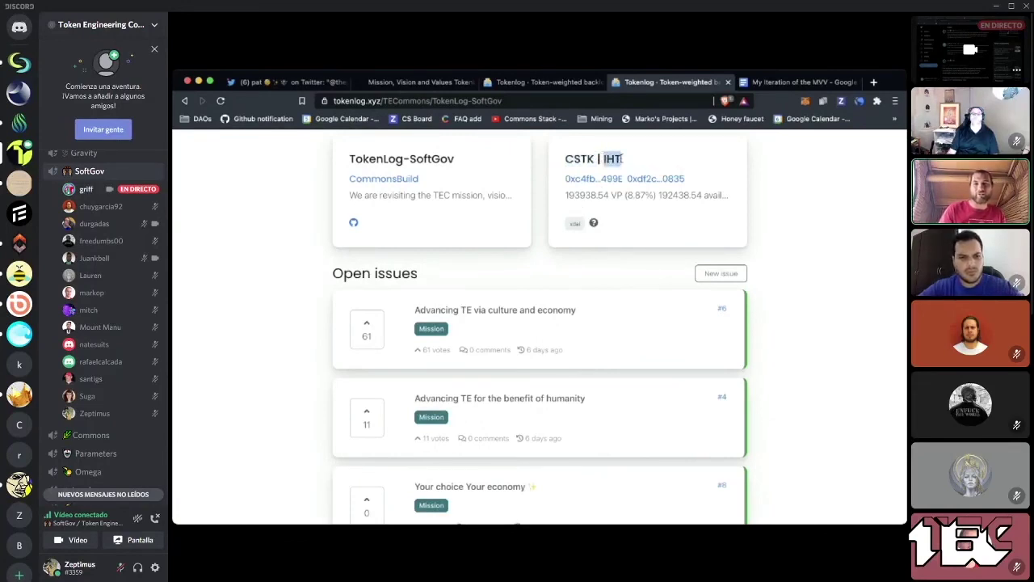
{"action": "scroll", "coordinate": [568, 293], "scroll_direction": "down", "scroll_amount": 1}
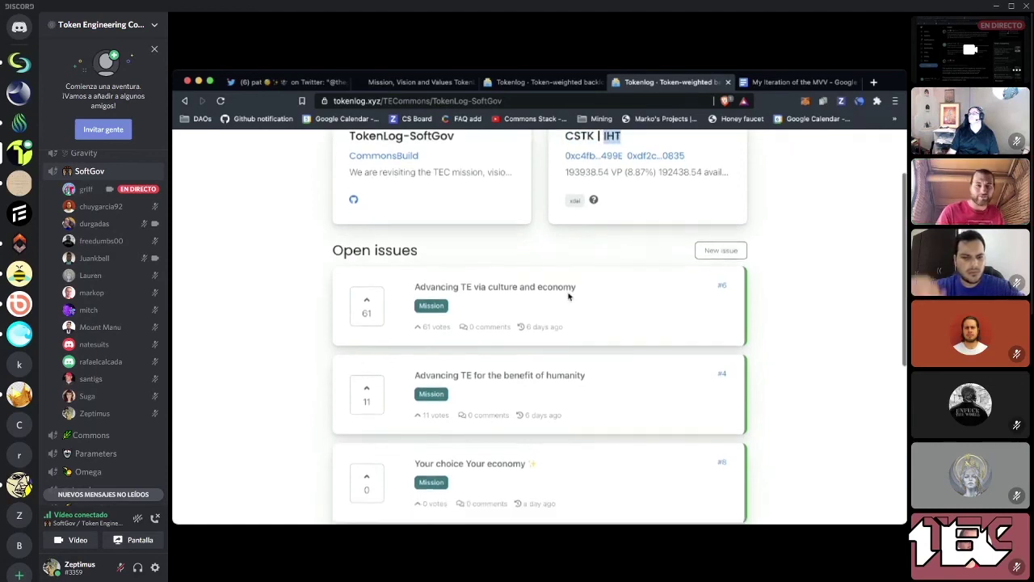
{"action": "scroll", "coordinate": [568, 296], "scroll_direction": "down", "scroll_amount": 1}
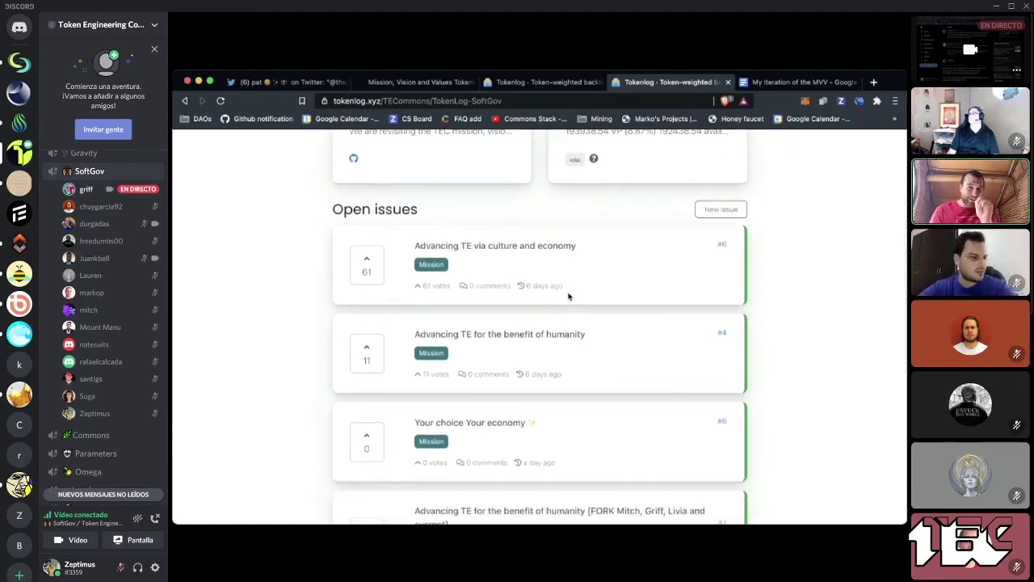
{"action": "scroll", "coordinate": [492, 307], "scroll_direction": "down", "scroll_amount": 5}
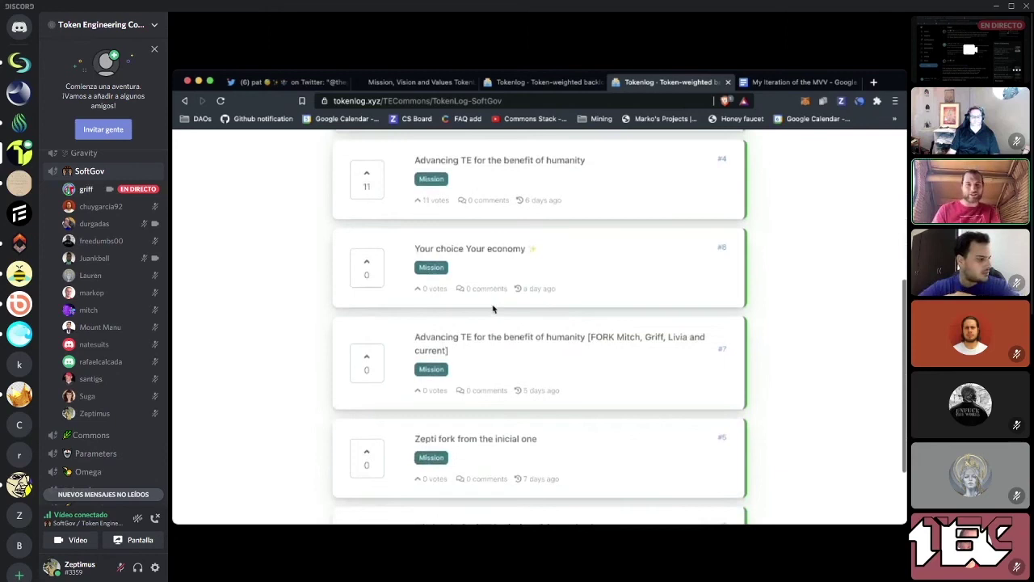
{"action": "scroll", "coordinate": [497, 299], "scroll_direction": "up", "scroll_amount": 5}
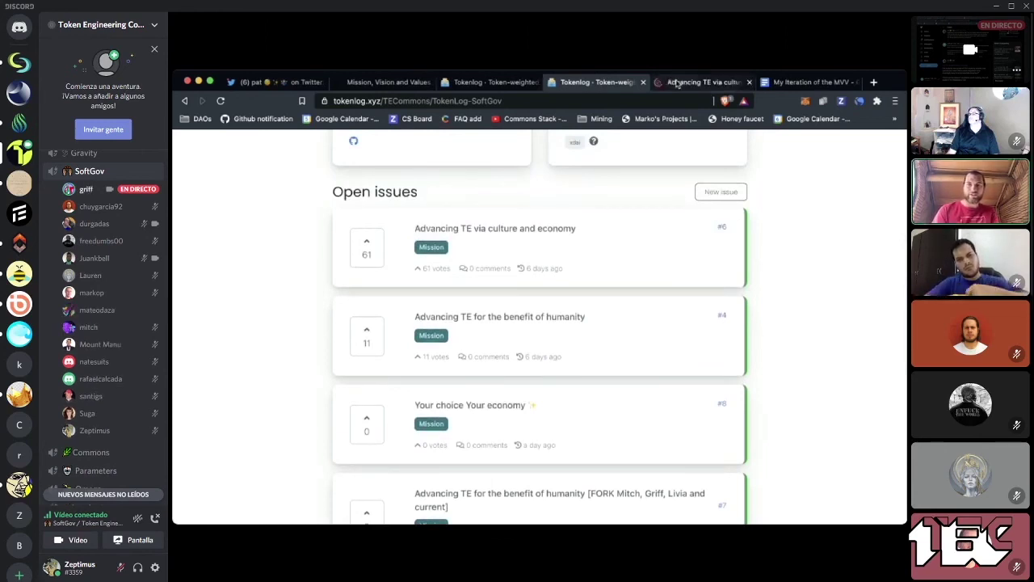
- Post the comment 'Cement sucks... can you change that?' on GitHub issue #6
{"action": "key", "text": "ctrl+Tab"}
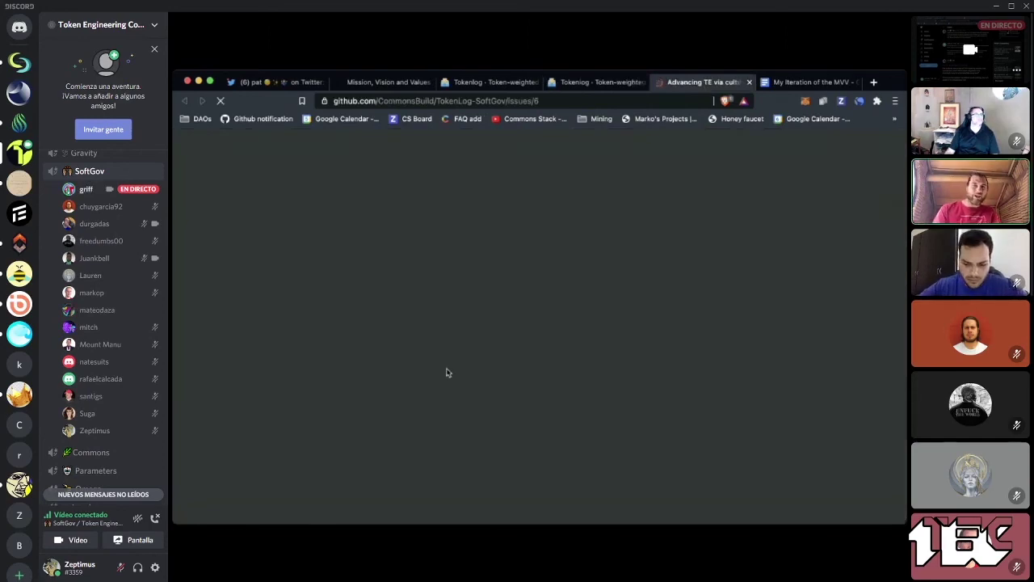
{"action": "scroll", "coordinate": [450, 398], "scroll_direction": "down", "scroll_amount": 1}
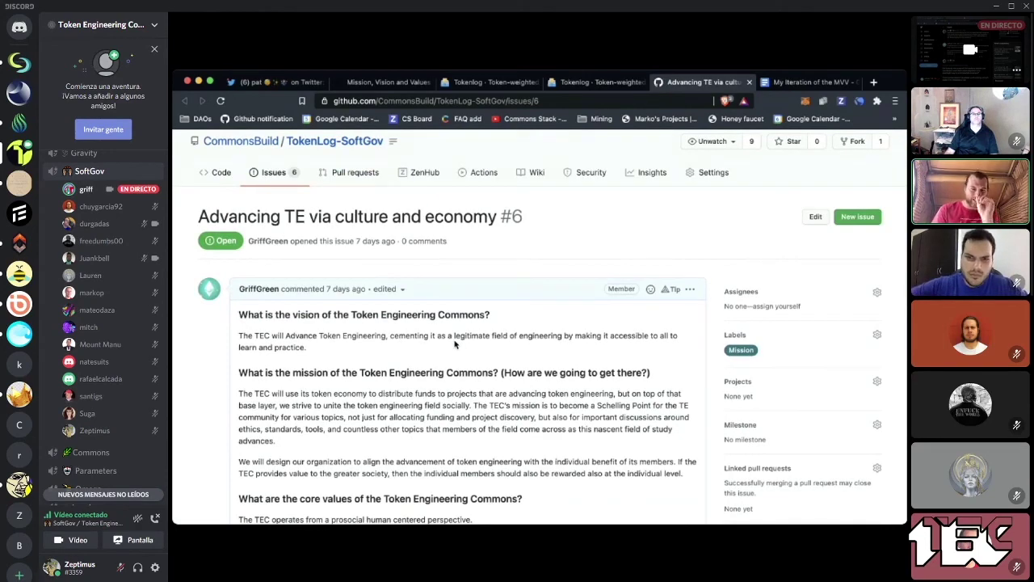
{"action": "scroll", "coordinate": [454, 343], "scroll_direction": "down", "scroll_amount": 10}
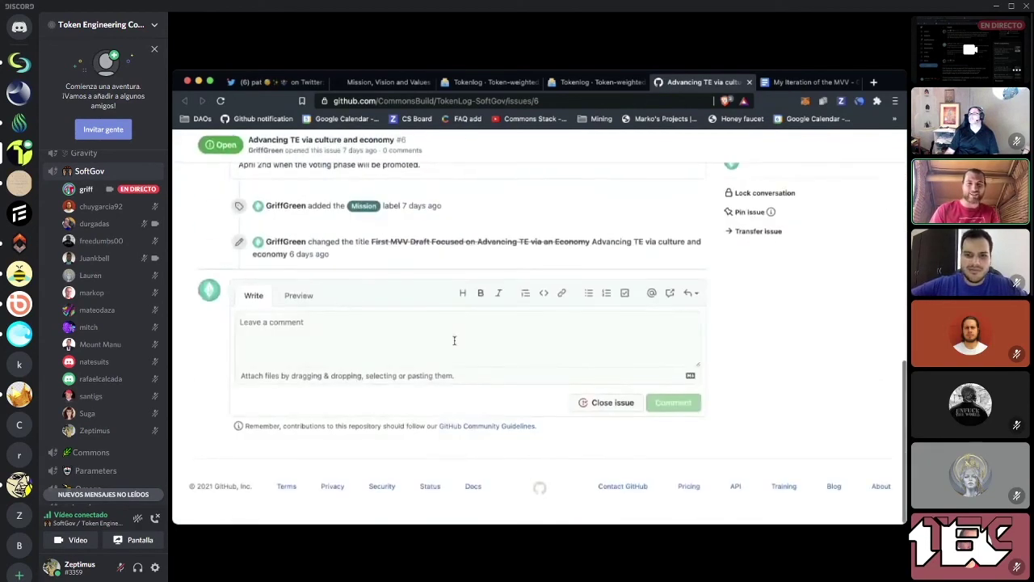
{"action": "left_click", "coordinate": [443, 336]}
{"action": "type", "text": "Ceme"}
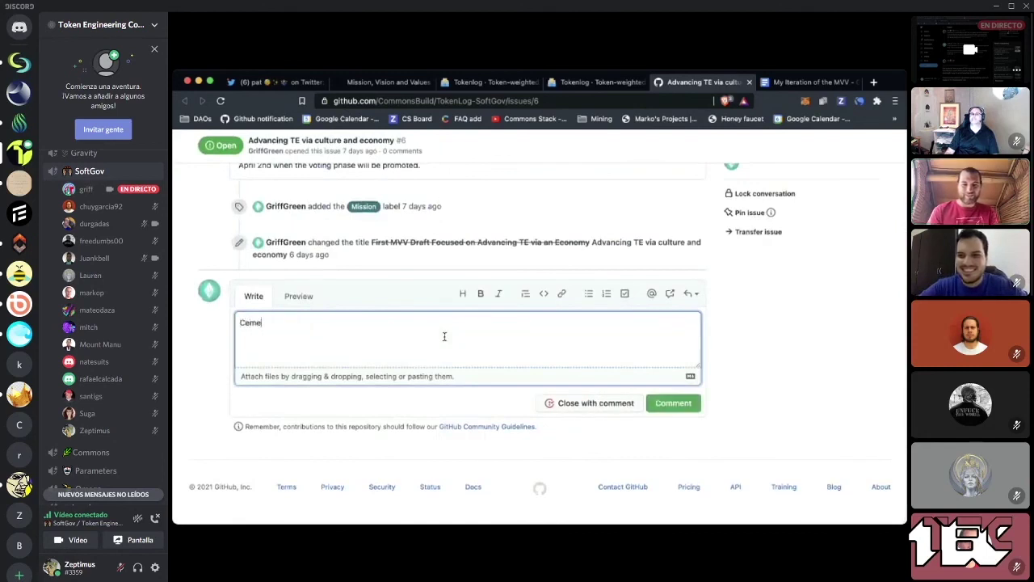
{"action": "type", "text": "nt su"}
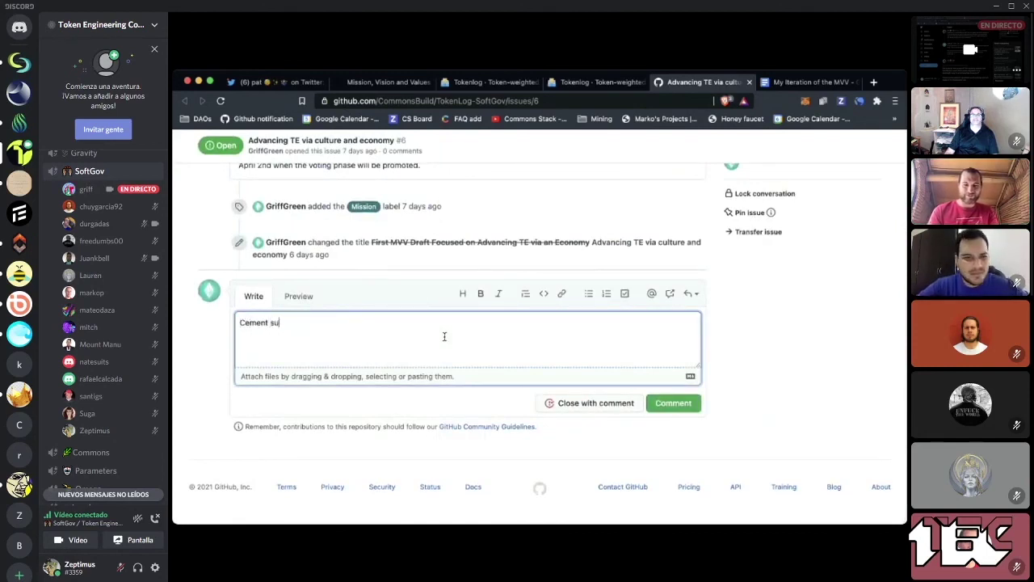
{"action": "type", "text": "cks... can you"}
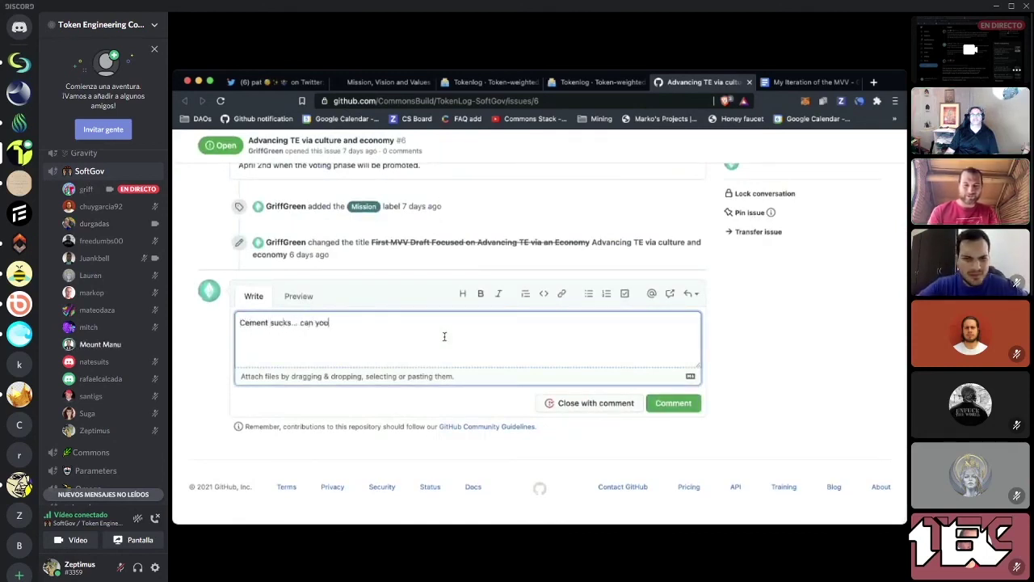
{"action": "type", "text": " change that?"}
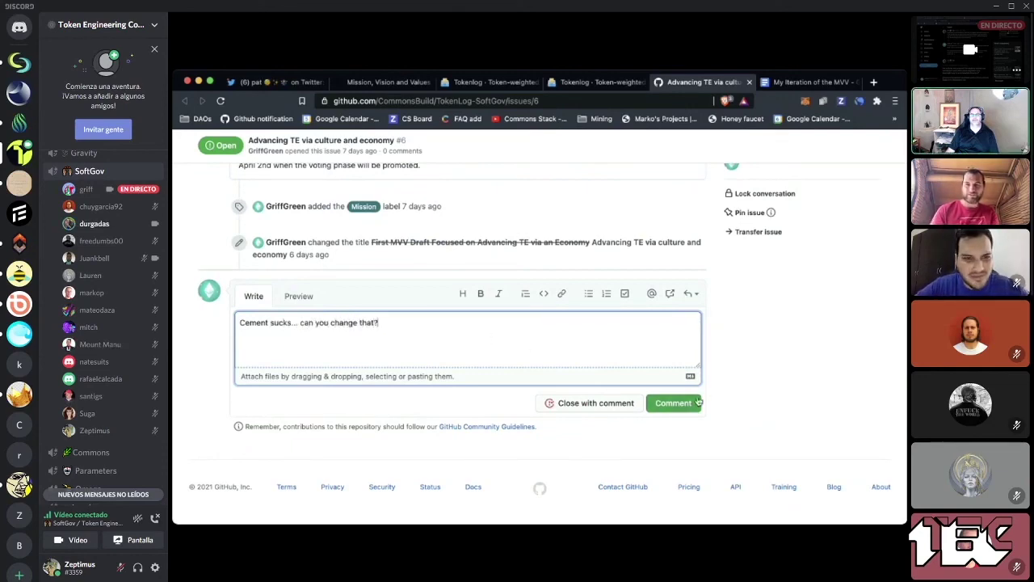
{"action": "left_click", "coordinate": [692, 401]}
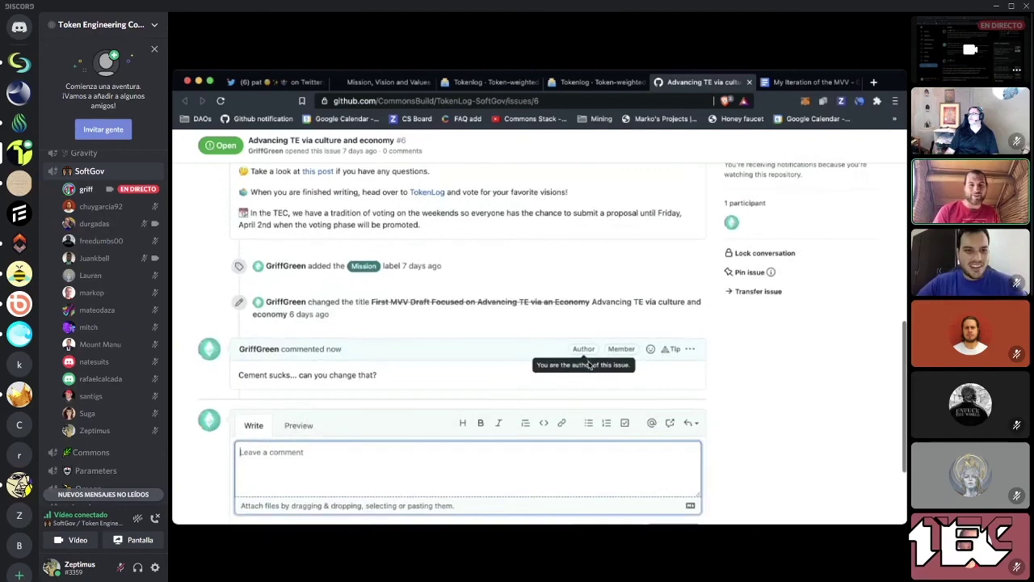
- Select the vision paragraph of issue #6, the one containing 'cementing'
{"action": "scroll", "coordinate": [589, 364], "scroll_direction": "up", "scroll_amount": 2}
{"action": "scroll", "coordinate": [589, 364], "scroll_direction": "up", "scroll_amount": 5}
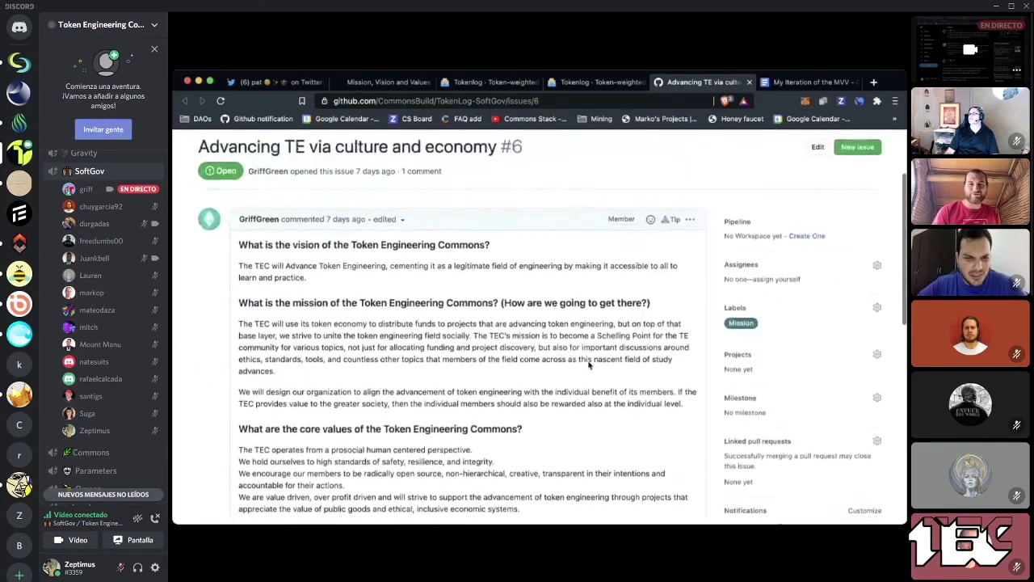
{"action": "double_click", "coordinate": [408, 273]}
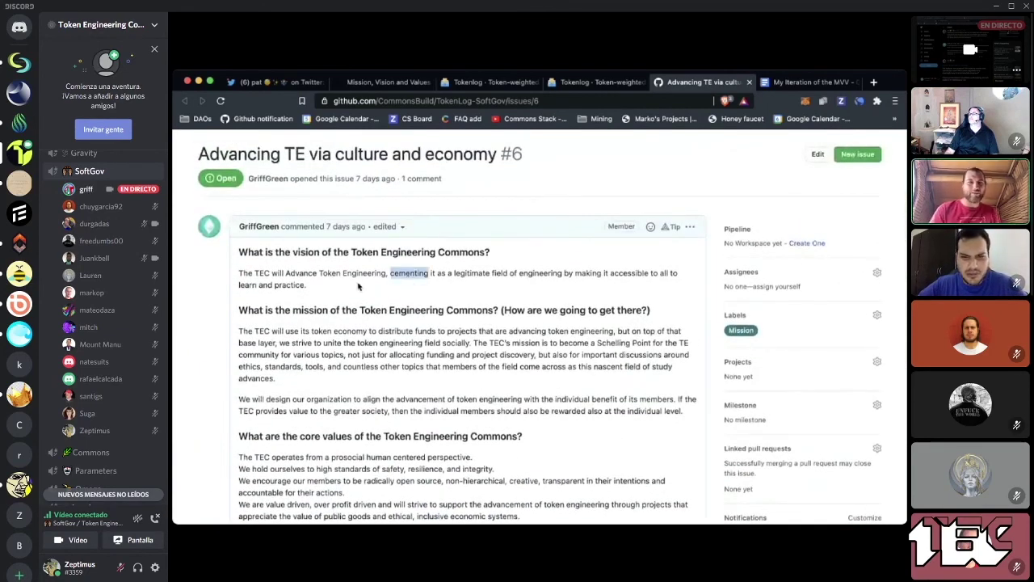
{"action": "left_click_drag", "start_coordinate": [307, 285], "coordinate": [238, 273]}
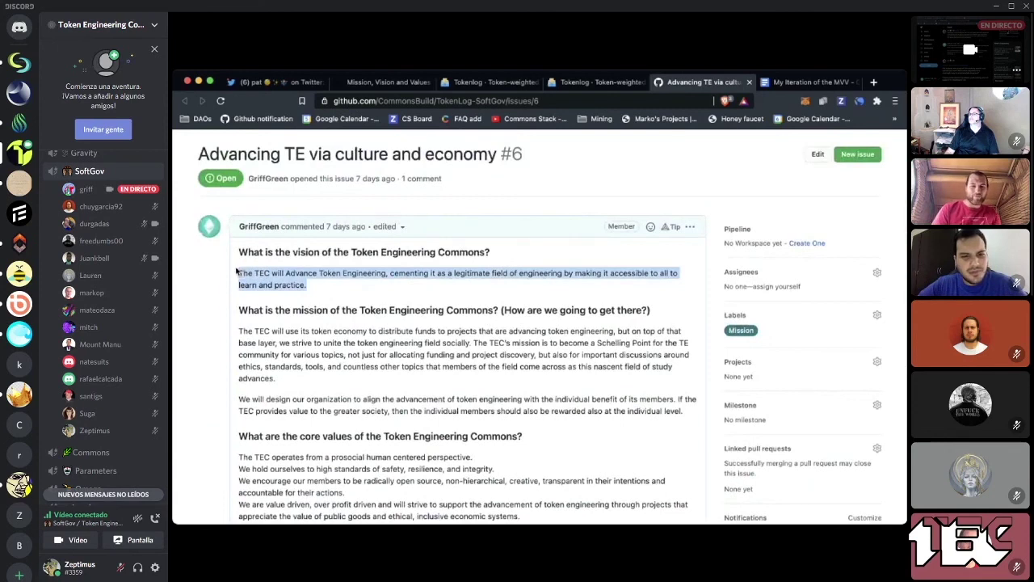
- Paste the vision into the MVV draft, reworded to end 'by increasing its accessibility'
{"action": "left_click", "coordinate": [811, 82]}
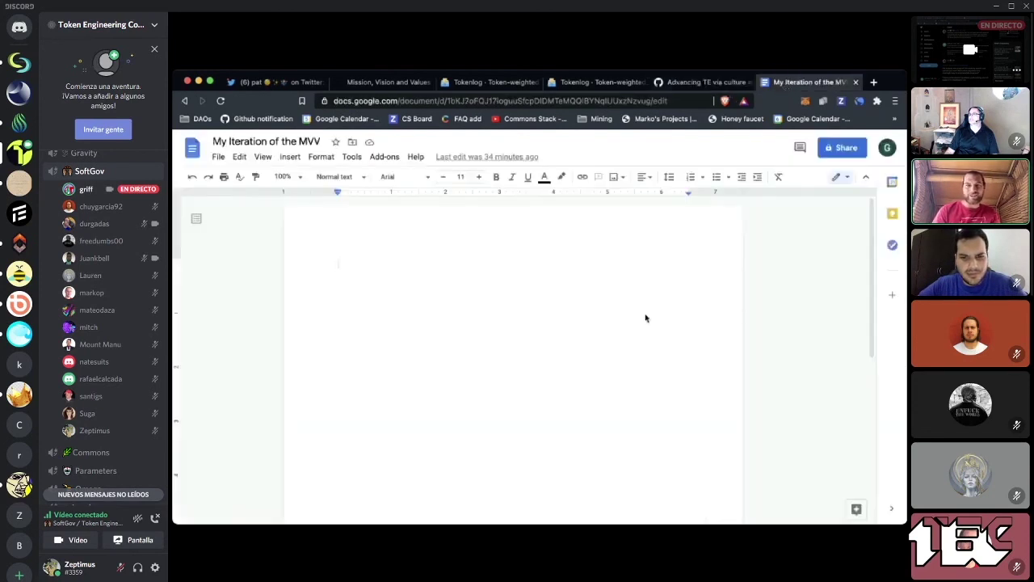
{"action": "key", "text": "ctrl+v"}
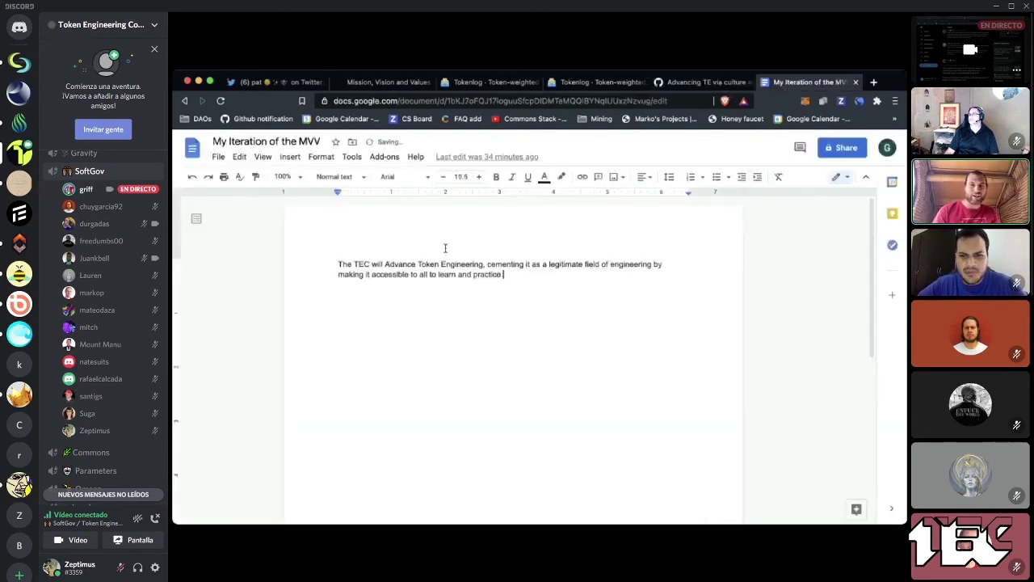
{"action": "double_click", "coordinate": [503, 261]}
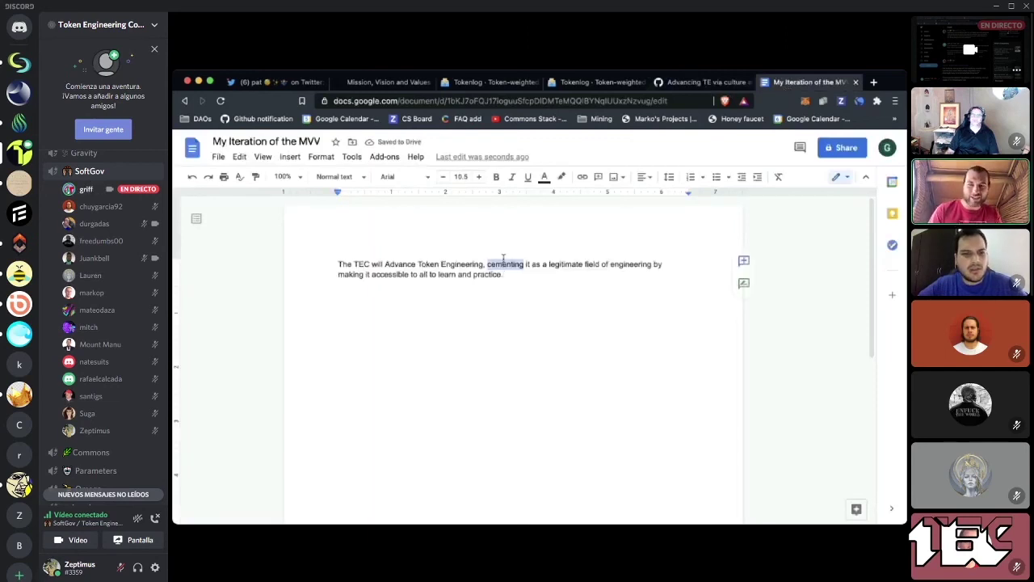
{"action": "key", "text": "ctrl+a"}
{"action": "type", "text": "The TEC will Advance Token Engineering, making it a legitimate field of engineering by increasing its accessibility"}
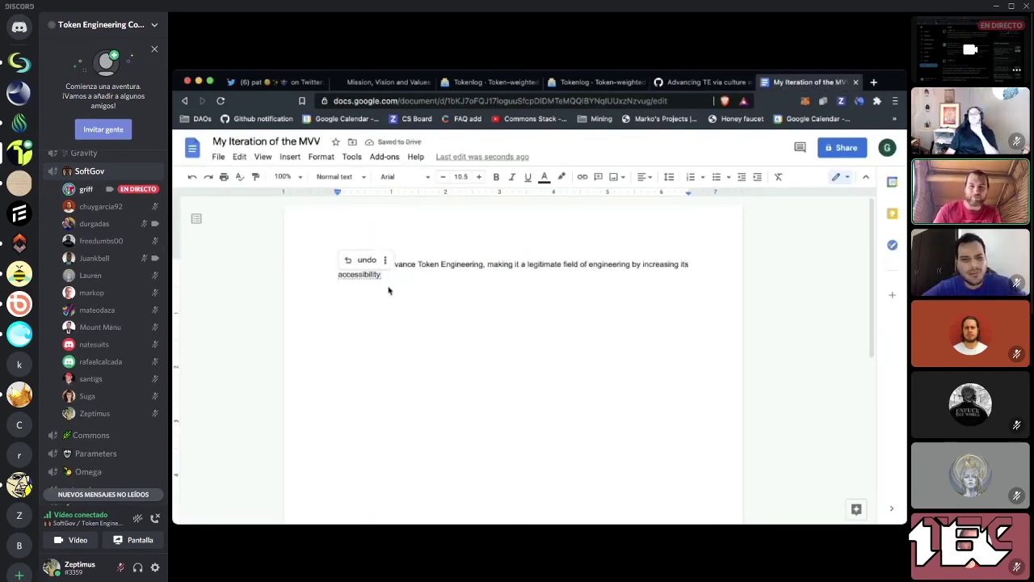
{"action": "left_click", "coordinate": [598, 82]}
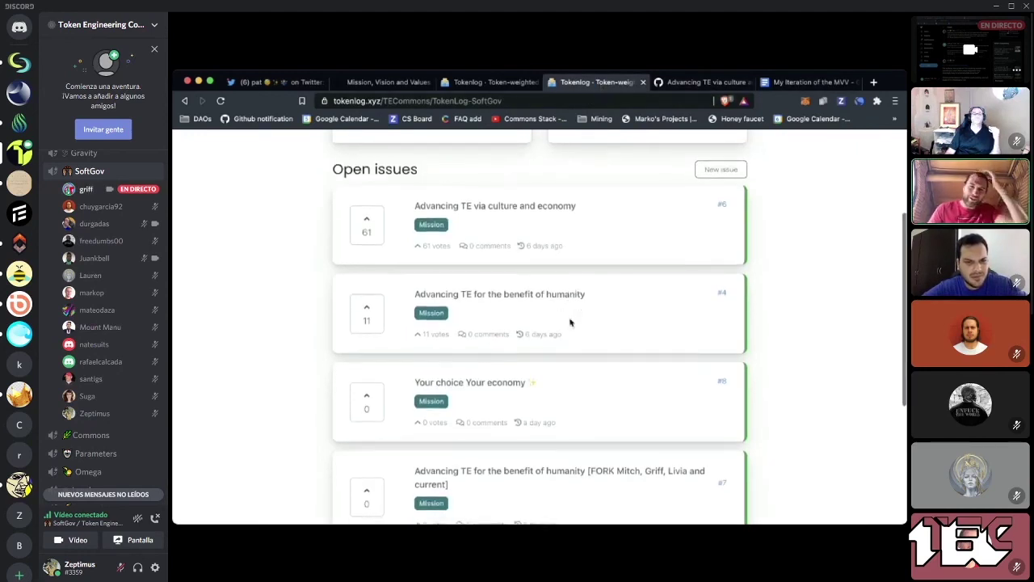
- Open issue #4, 'Advancing TE for the benefit of humanity', from the Tokenlog list
{"action": "scroll", "coordinate": [595, 333], "scroll_direction": "down", "scroll_amount": 5}
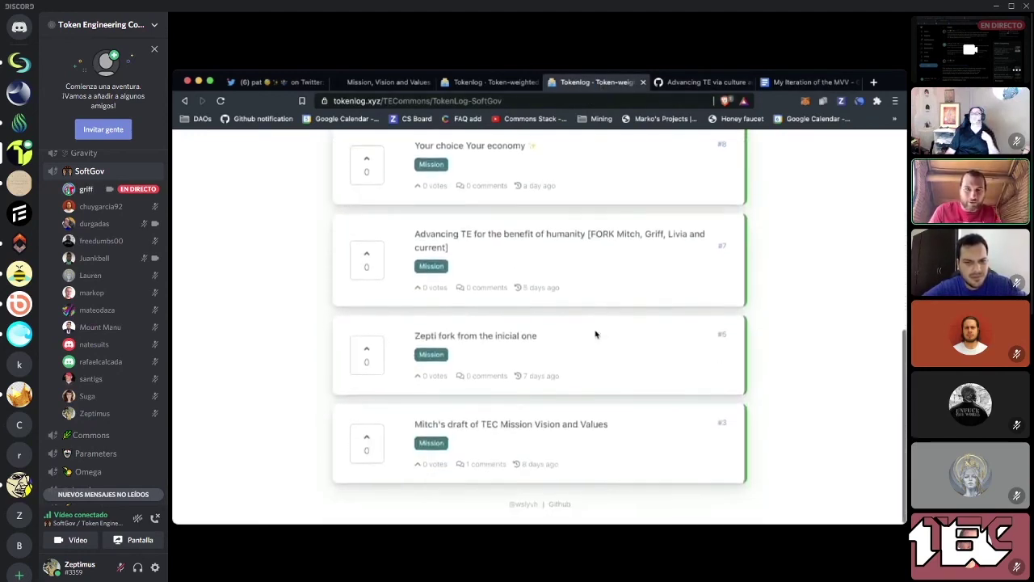
{"action": "scroll", "coordinate": [637, 334], "scroll_direction": "up", "scroll_amount": 2}
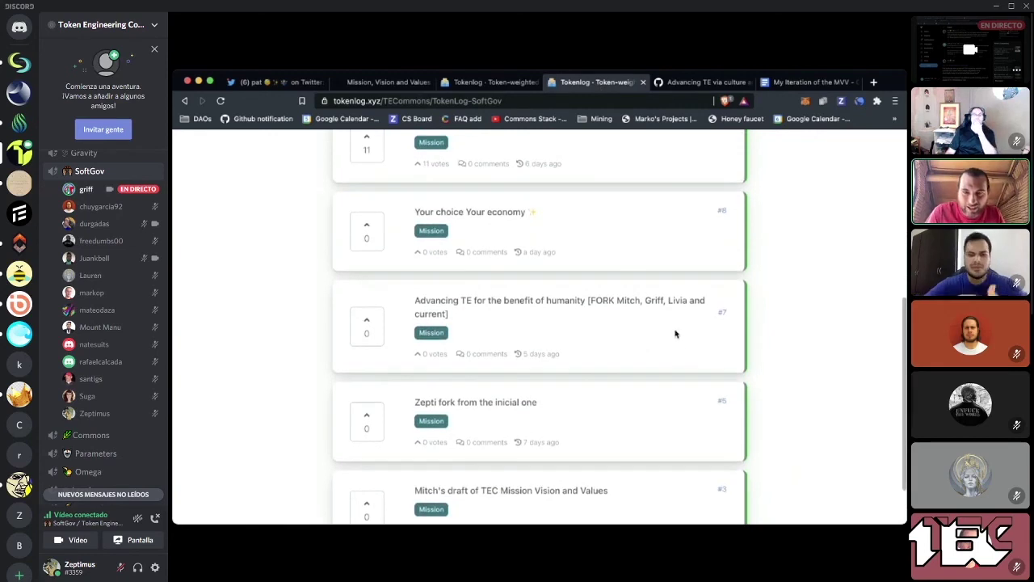
{"action": "scroll", "coordinate": [626, 294], "scroll_direction": "up", "scroll_amount": 3}
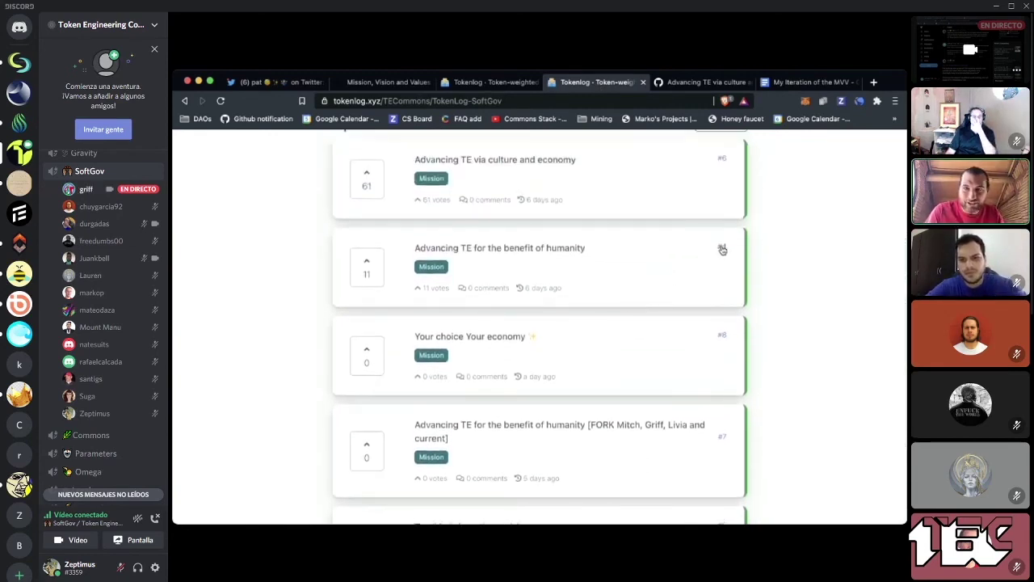
{"action": "left_click", "coordinate": [722, 250]}
- Select issue #4's core values, starting 'The TEC operates from a value driven human centered perspective.'
{"action": "left_click", "coordinate": [613, 84]}
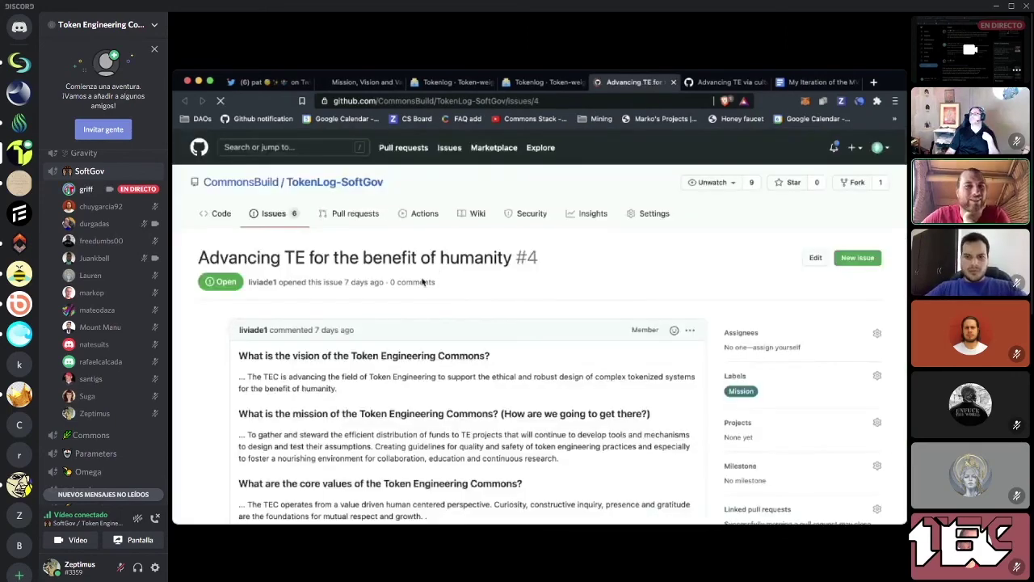
{"action": "scroll", "coordinate": [307, 277], "scroll_direction": "down", "scroll_amount": 3}
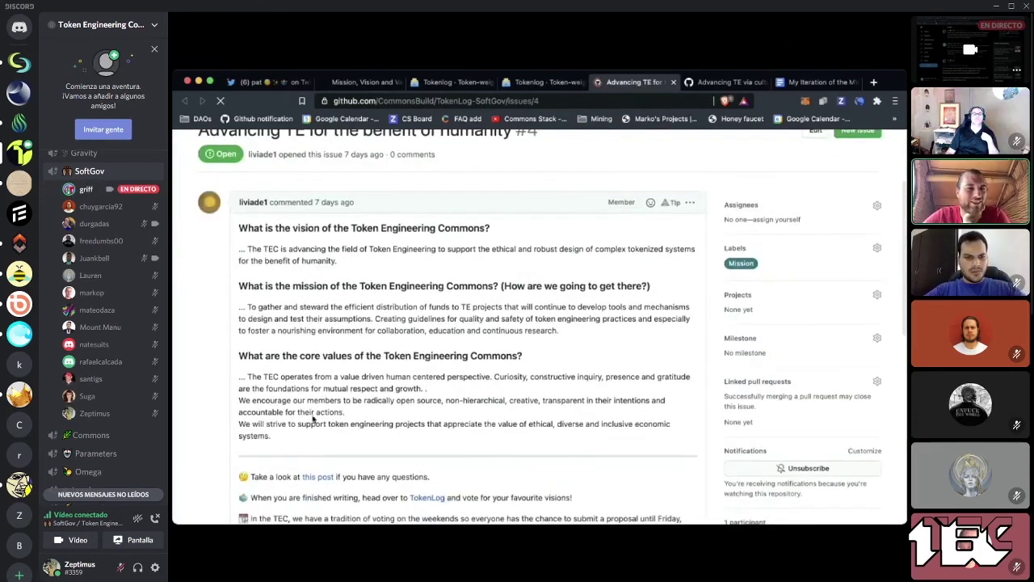
{"action": "scroll", "coordinate": [313, 418], "scroll_direction": "down", "scroll_amount": 1}
{"action": "left_click_drag", "start_coordinate": [272, 397], "coordinate": [228, 344]}
{"action": "key", "text": "ctrl+c"}
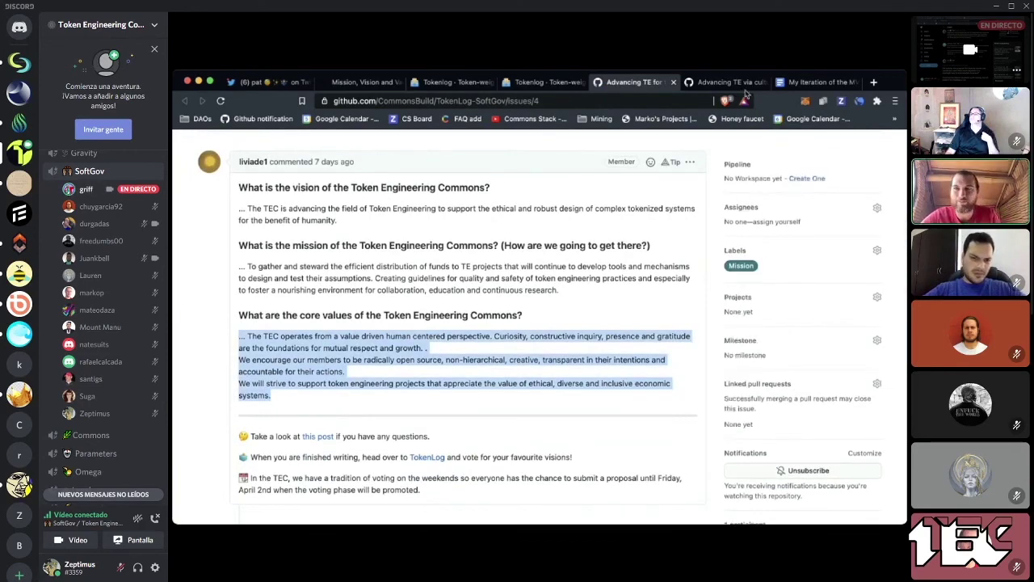
- Add 'Forked the Vision from #6' as the MVV draft's first line
{"action": "left_click", "coordinate": [816, 82]}
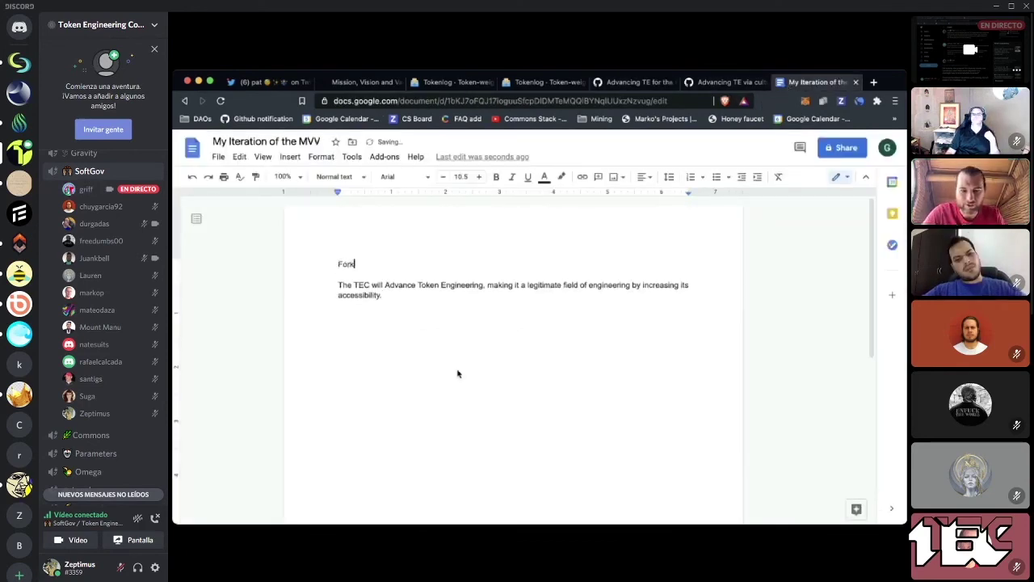
{"action": "type", "text": "the Vision from #6"}
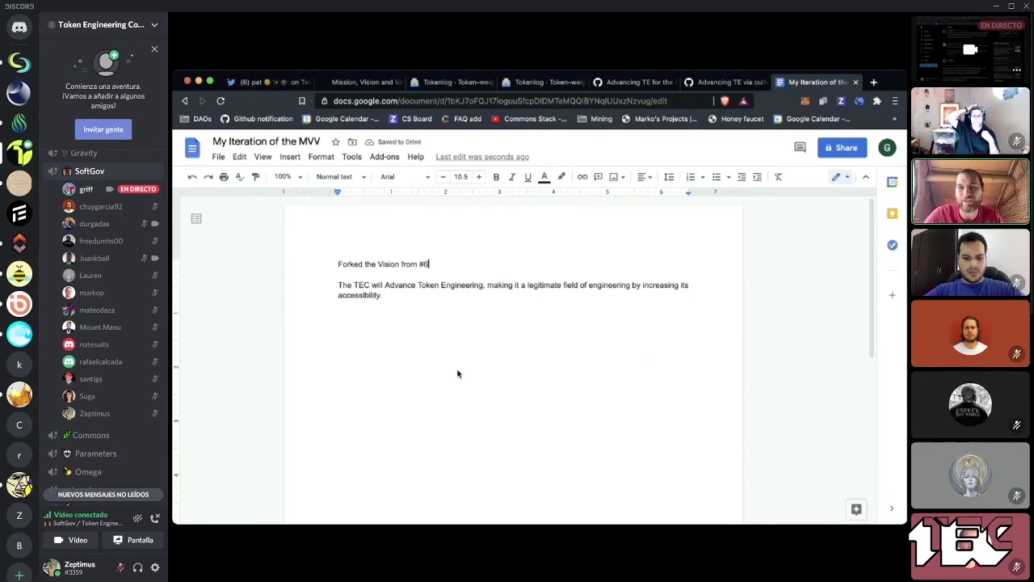
- Paste issue #4's core values under the Values heading in the MVV draft
{"action": "left_click", "coordinate": [543, 81]}
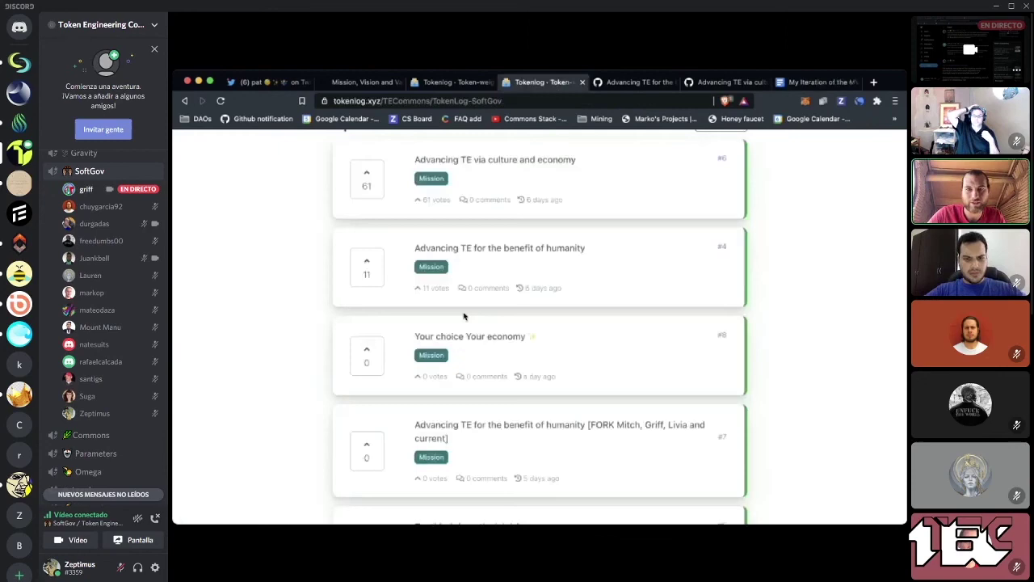
{"action": "scroll", "coordinate": [501, 273], "scroll_direction": "up", "scroll_amount": 1}
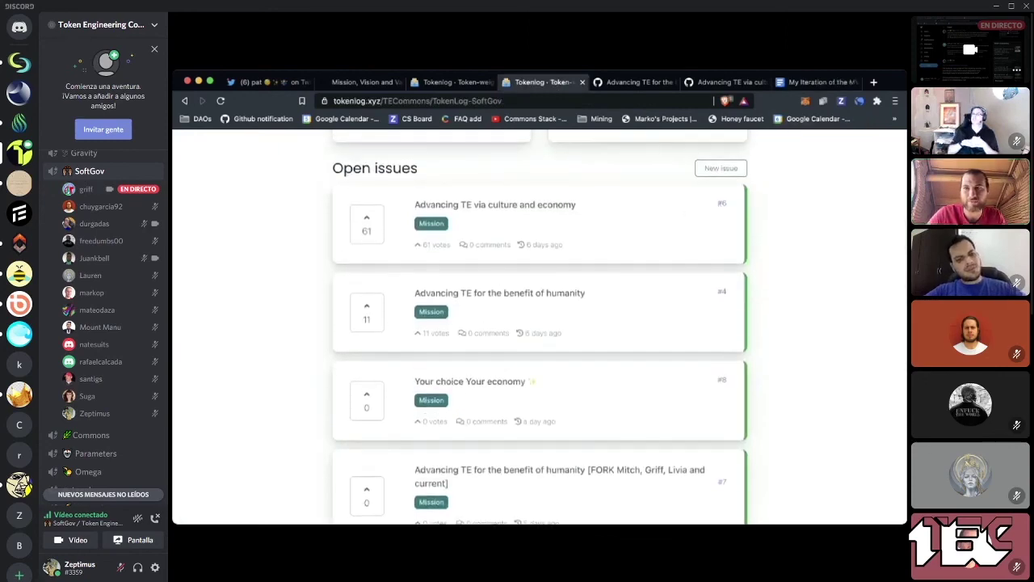
{"action": "left_click", "coordinate": [638, 81]}
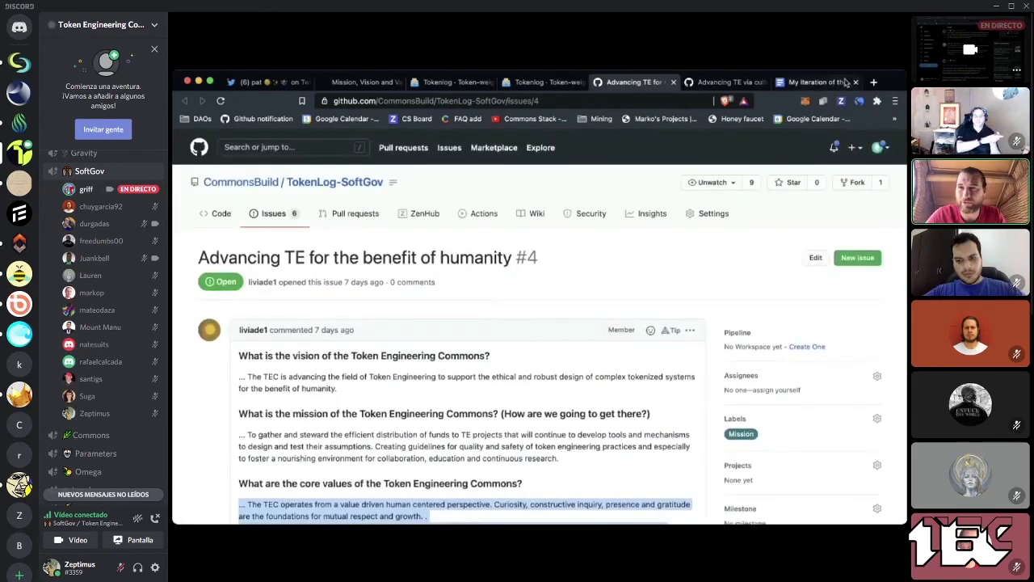
{"action": "left_click", "coordinate": [818, 82]}
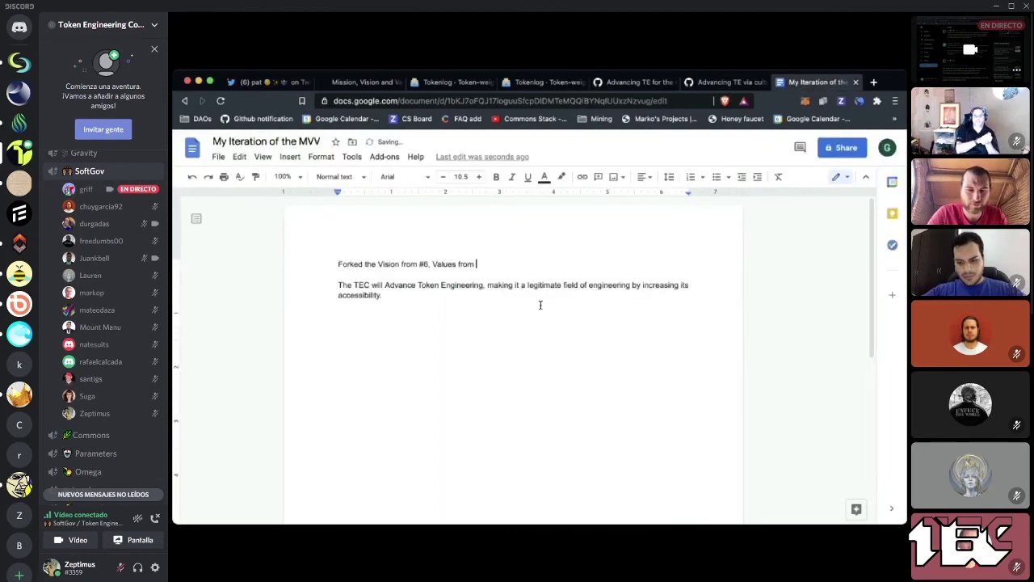
{"action": "key", "text": "ctrl+v"}
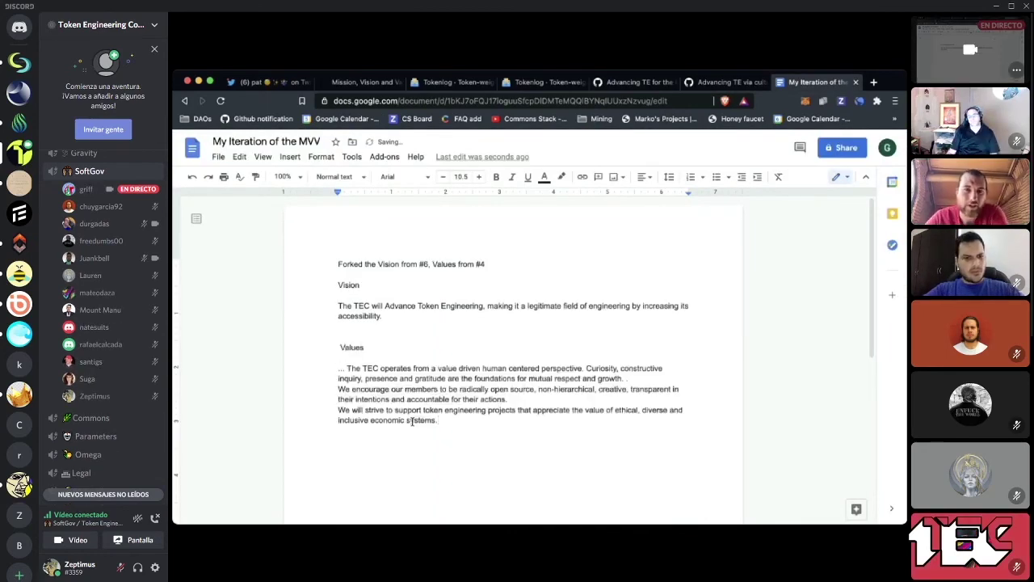
- Open issue #8, 'Your choice Your economy', from the Tokenlog open issues list
{"action": "left_click", "coordinate": [722, 83]}
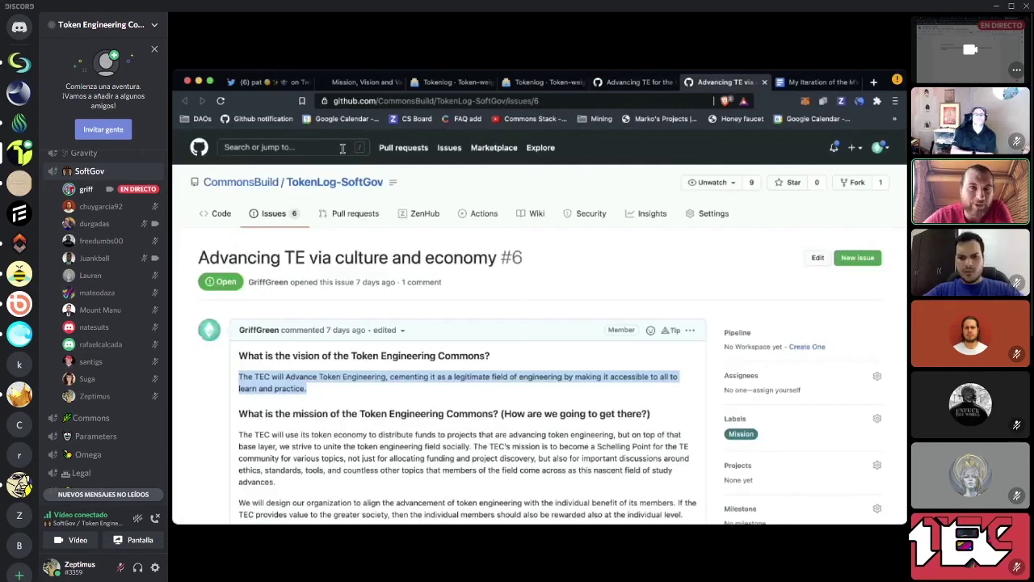
{"action": "left_click", "coordinate": [631, 83]}
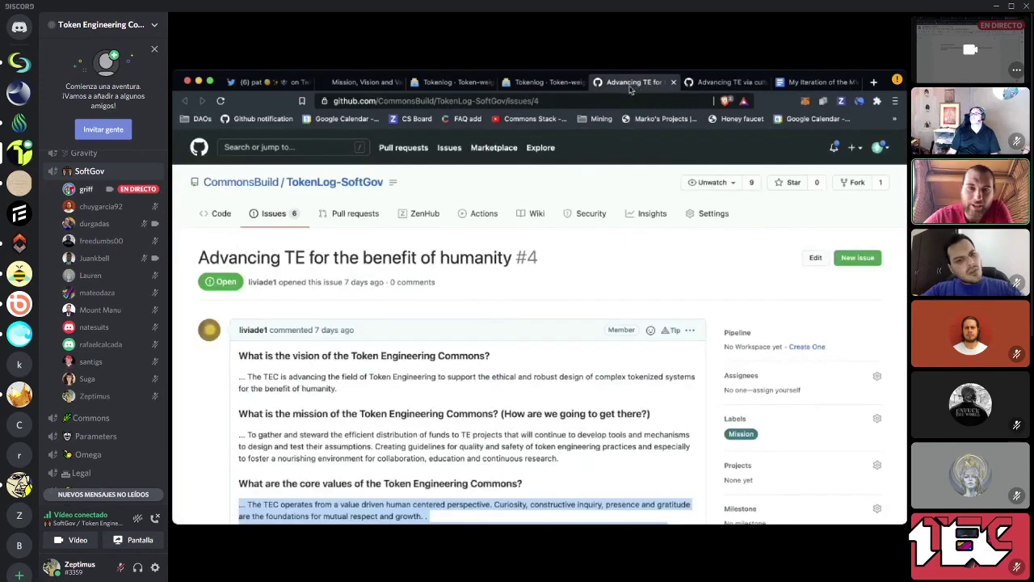
{"action": "left_click", "coordinate": [539, 84]}
{"action": "scroll", "coordinate": [534, 372], "scroll_direction": "down", "scroll_amount": 2}
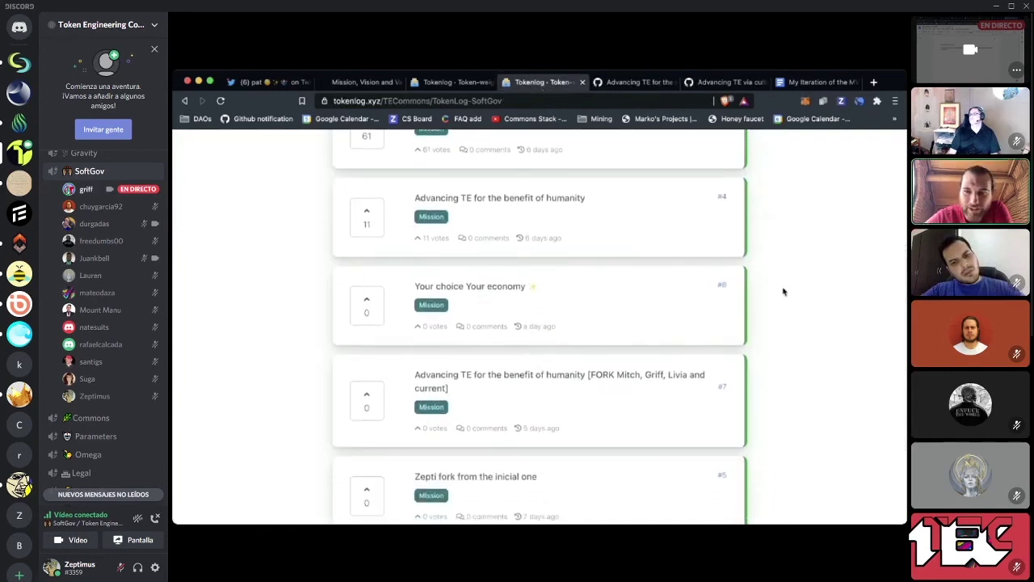
{"action": "left_click", "coordinate": [629, 325]}
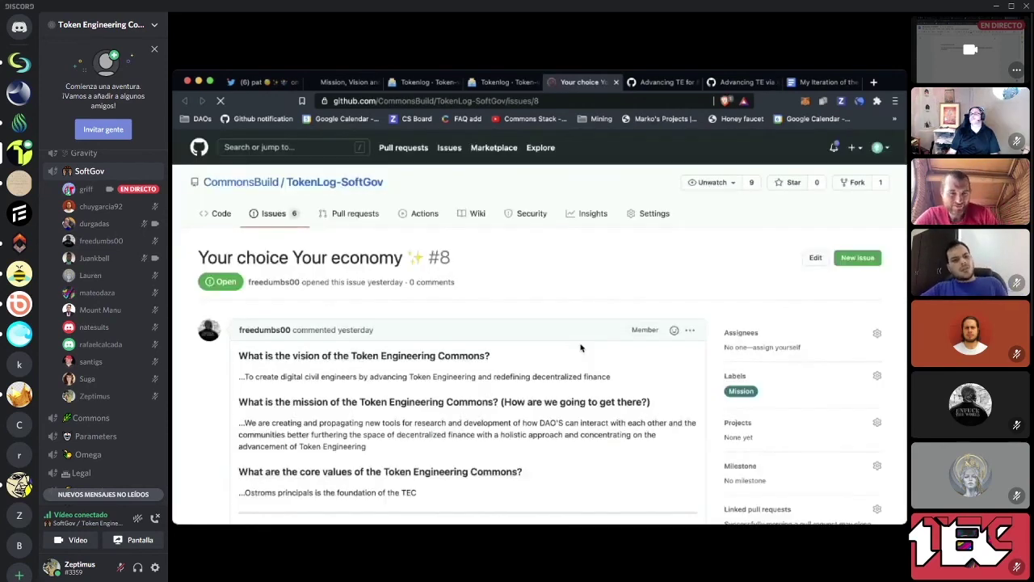
- Paste issue #8's mission under a Mission heading in the MVV draft, credited 'Mission from #8'
{"action": "scroll", "coordinate": [580, 347], "scroll_direction": "down", "scroll_amount": 2}
{"action": "scroll", "coordinate": [580, 348], "scroll_direction": "down", "scroll_amount": 1}
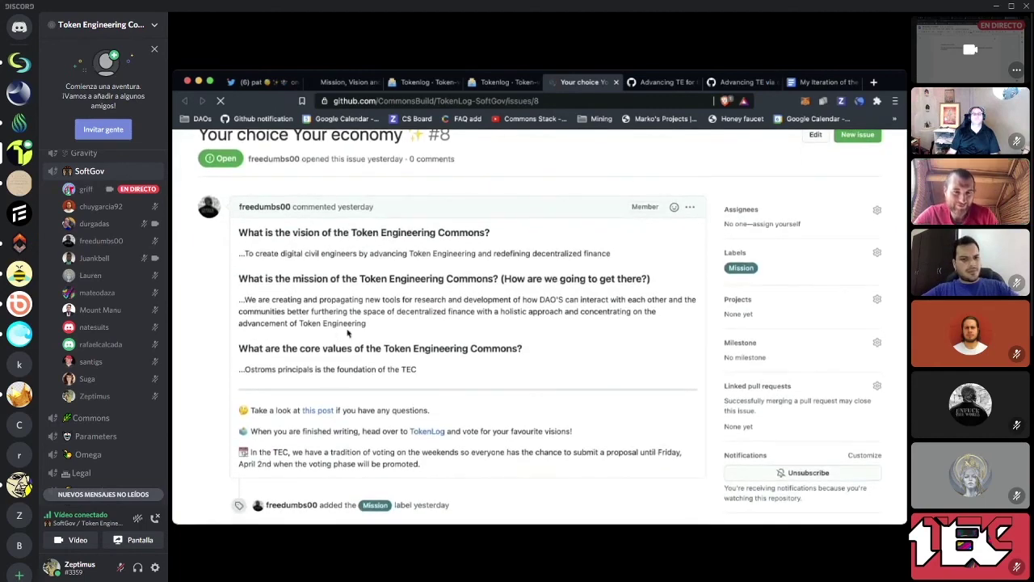
{"action": "left_click_drag", "start_coordinate": [370, 329], "coordinate": [223, 305]}
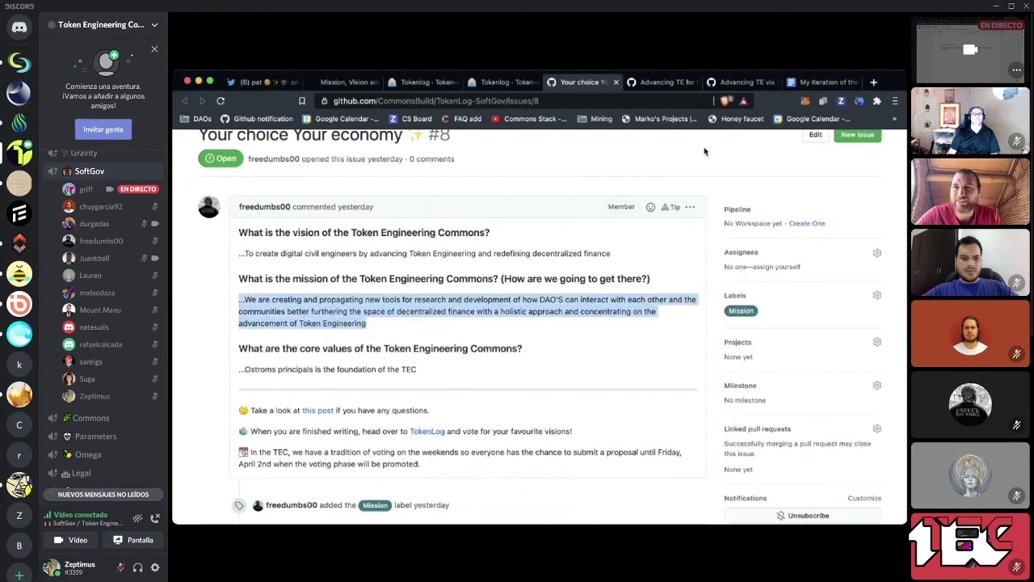
{"action": "left_click", "coordinate": [830, 82]}
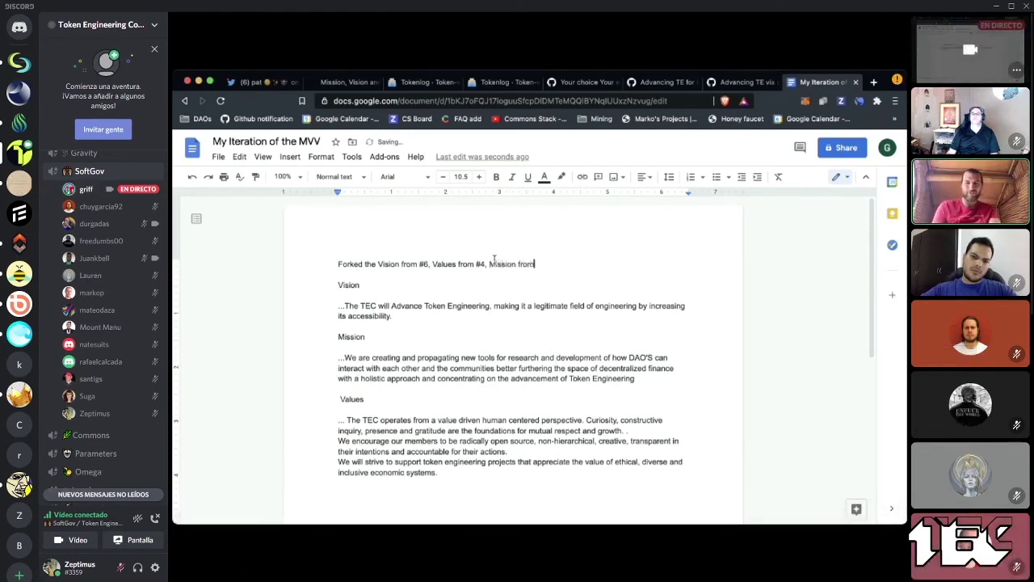
{"action": "type", "text": "#8"}
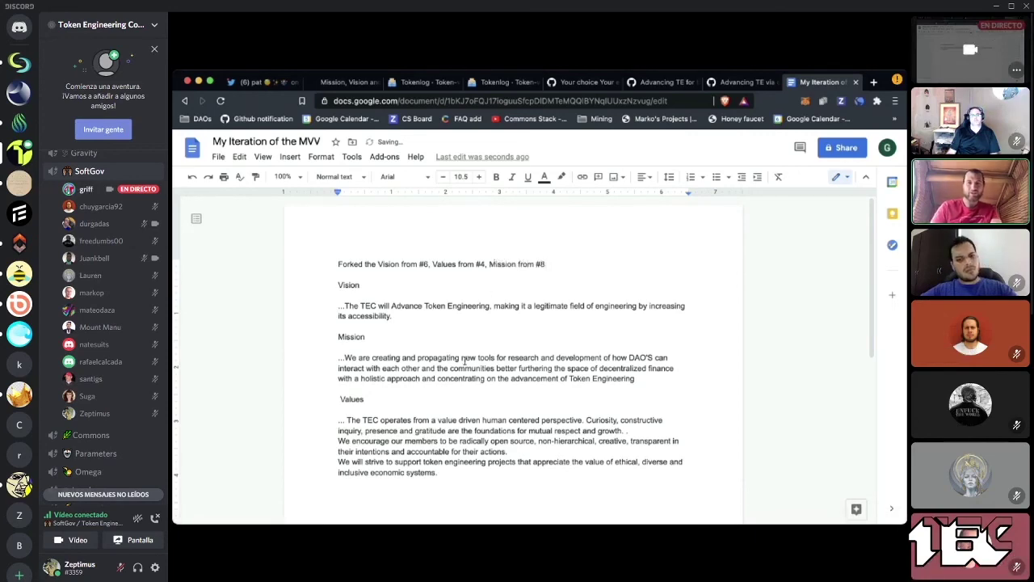
{"action": "left_click", "coordinate": [659, 81]}
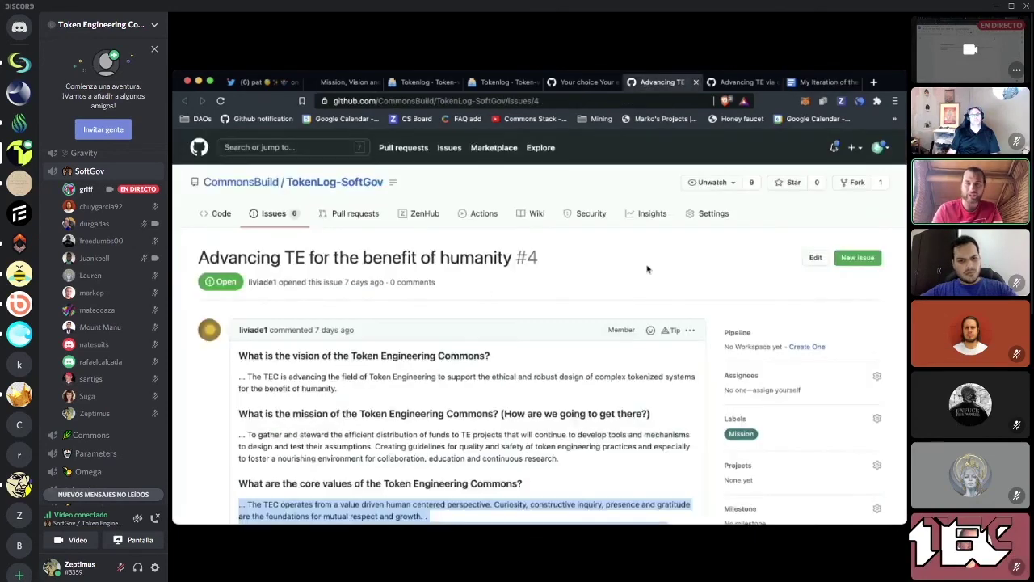
- Select all of issue #4's comment text to copy it, then check the MVV Google Doc
{"action": "left_click", "coordinate": [691, 331]}
{"action": "left_click", "coordinate": [642, 388]}
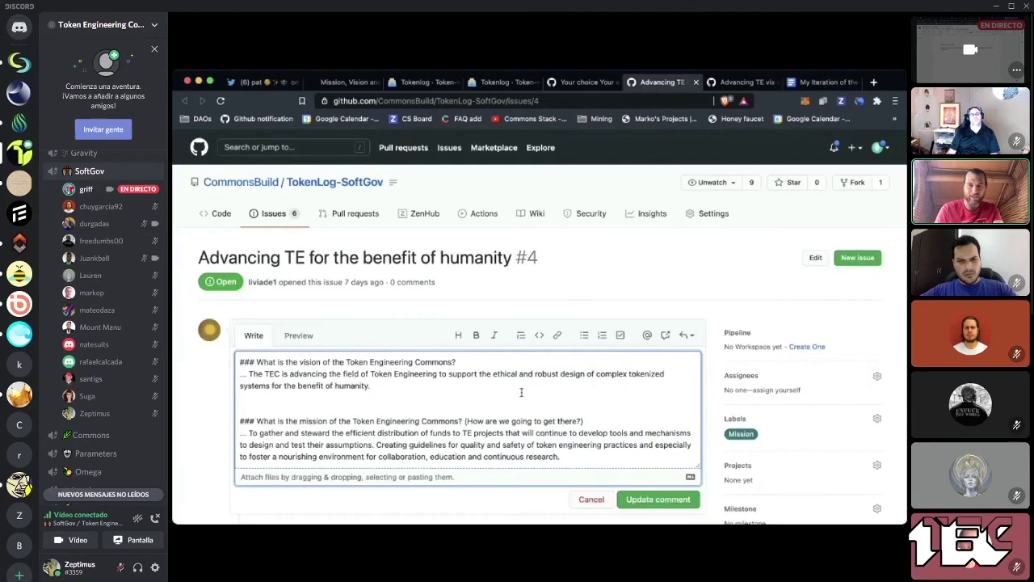
{"action": "key", "text": "ctrl+a"}
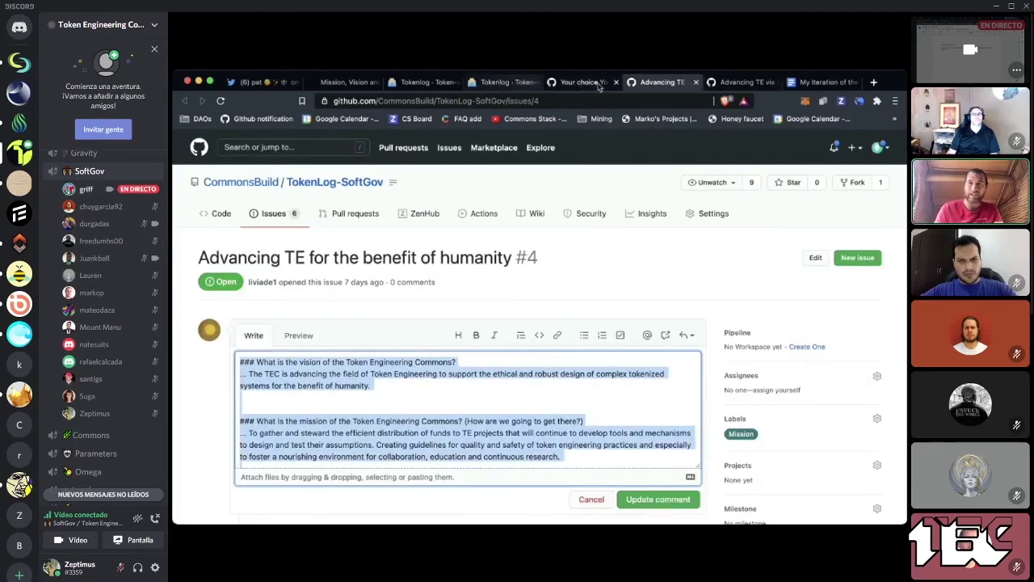
{"action": "left_click", "coordinate": [824, 81]}
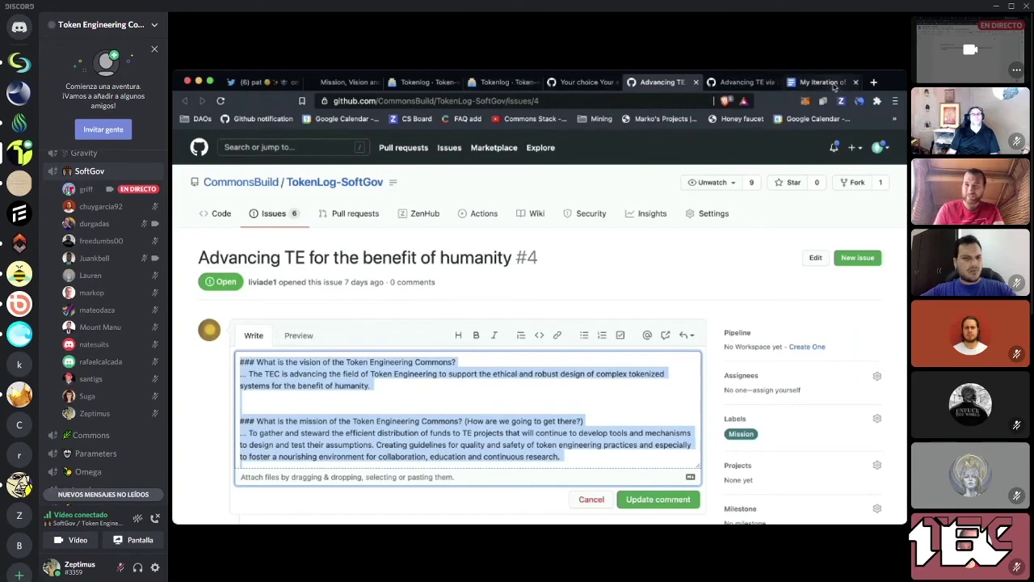
{"action": "scroll", "coordinate": [461, 475], "scroll_direction": "down", "scroll_amount": 2}
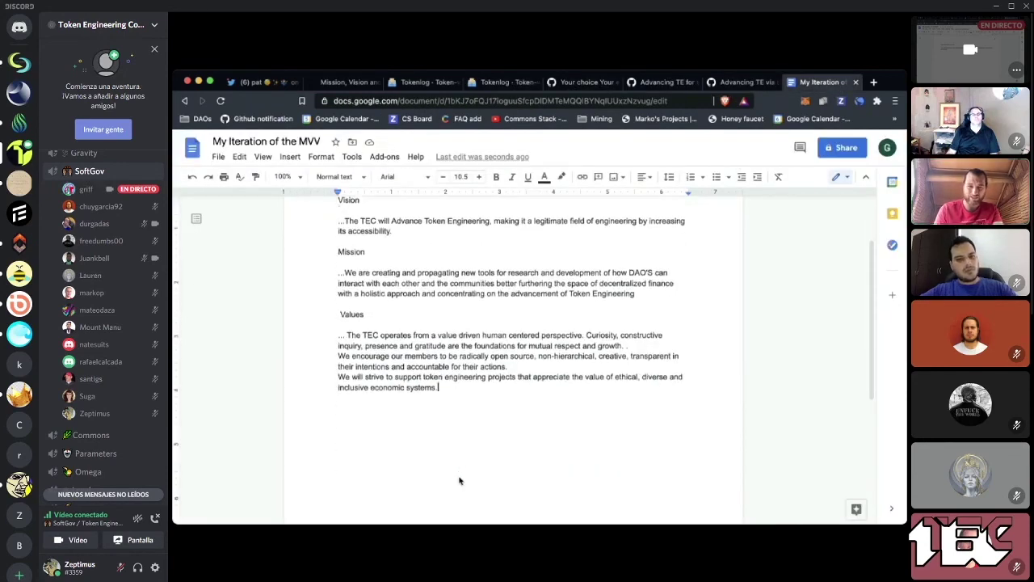
- Submit a new issue from the Mission Vision Values template containing the pasted combined text
{"action": "key", "text": "ctrl+4"}
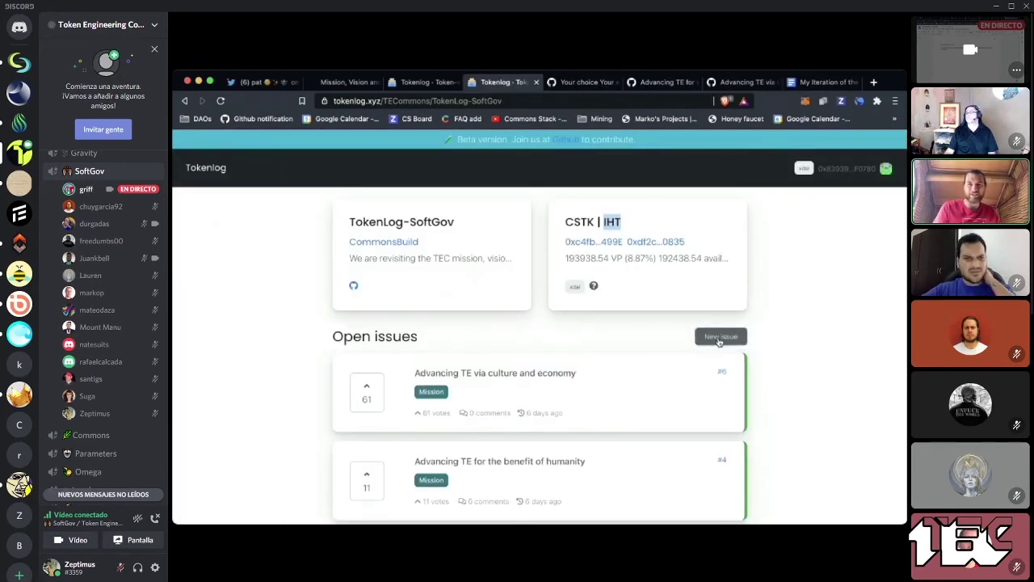
{"action": "left_click", "coordinate": [719, 339]}
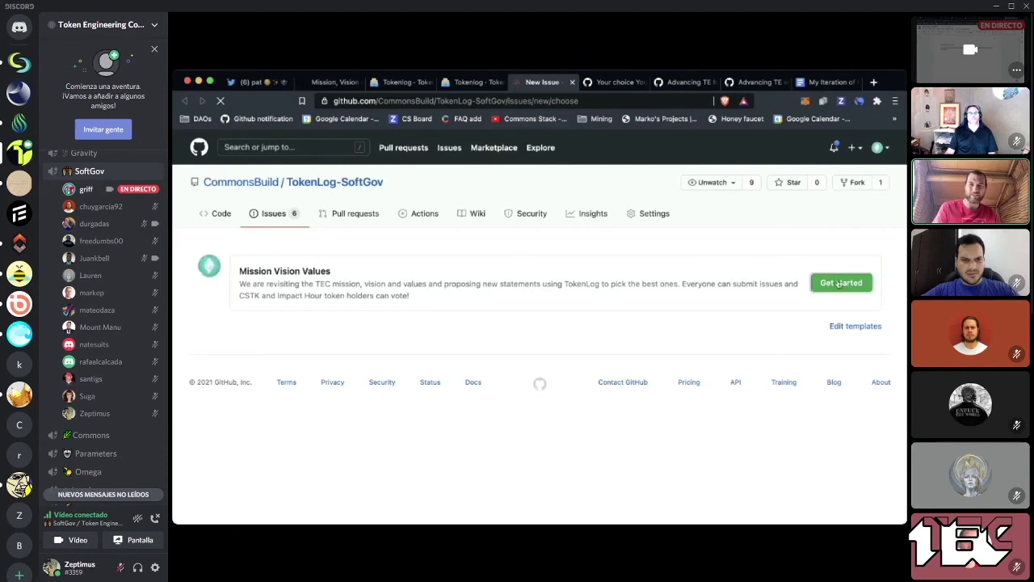
{"action": "left_click", "coordinate": [838, 283]}
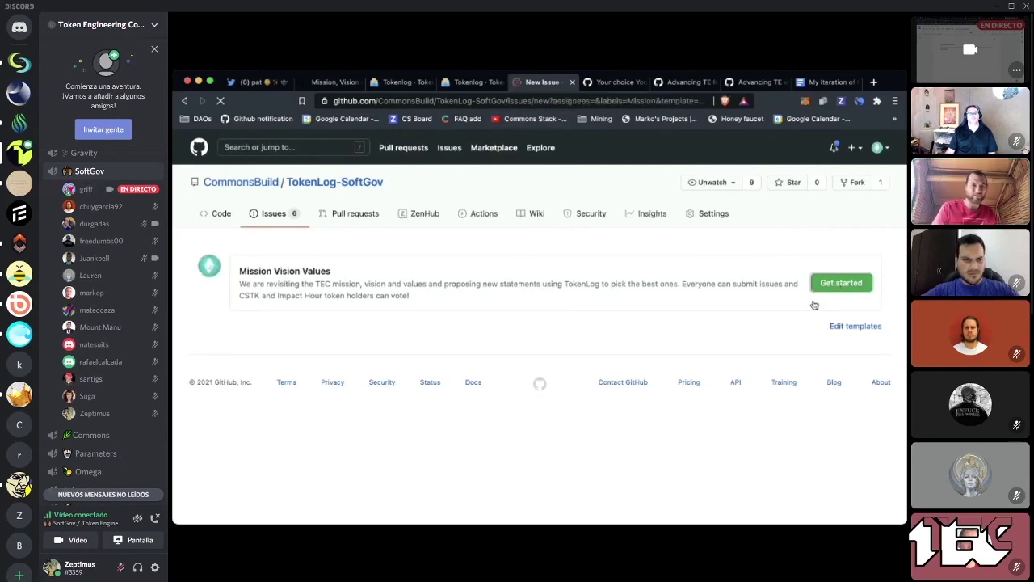
{"action": "left_click", "coordinate": [658, 361]}
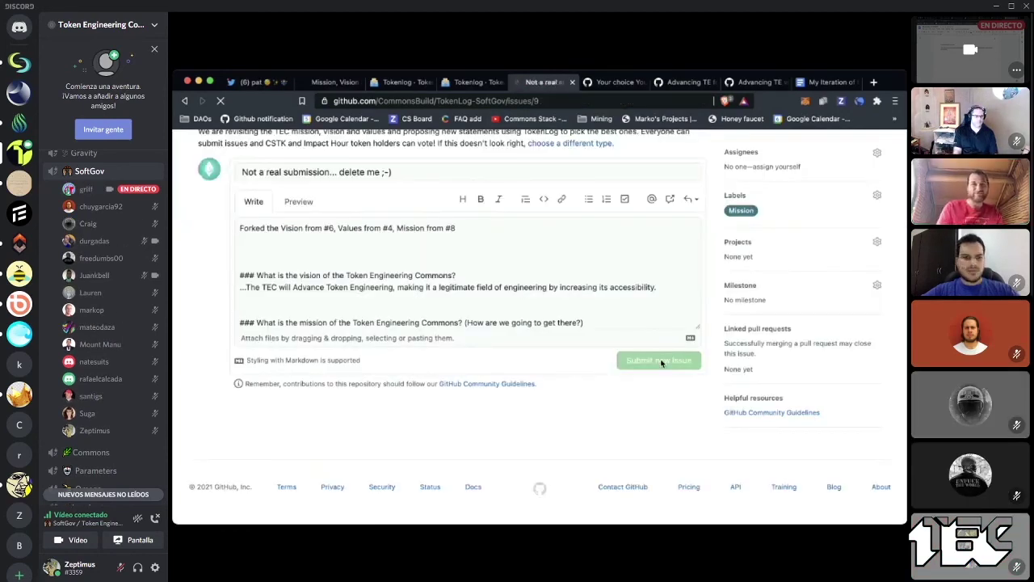
{"action": "scroll", "coordinate": [484, 341], "scroll_direction": "down", "scroll_amount": 1}
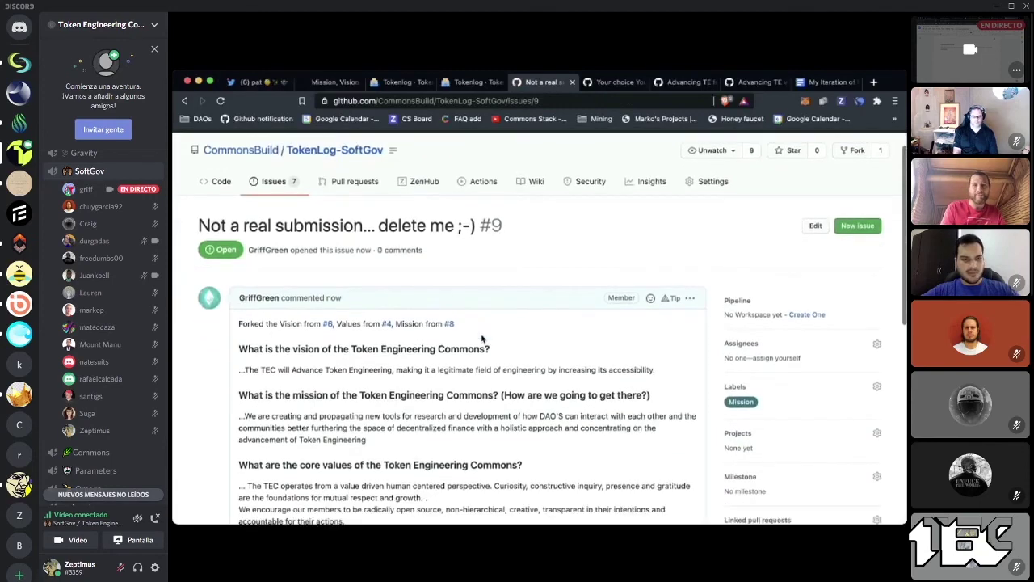
{"action": "scroll", "coordinate": [482, 338], "scroll_direction": "up", "scroll_amount": 1}
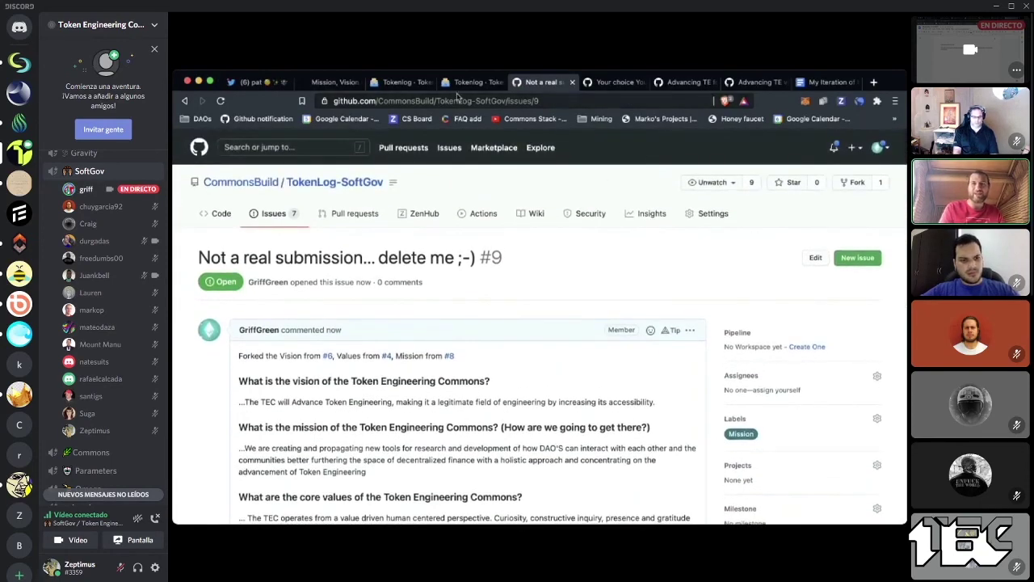
- Refresh the Tokenlog issues list so new issue #9 appears
{"action": "left_click", "coordinate": [458, 84]}
{"action": "scroll", "coordinate": [540, 337], "scroll_direction": "down", "scroll_amount": 6}
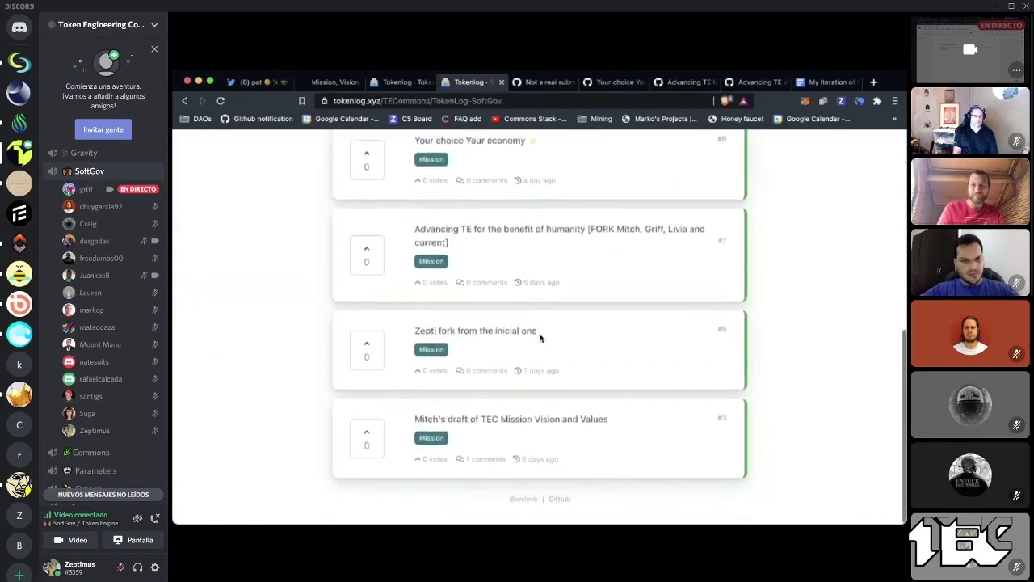
{"action": "left_click", "coordinate": [220, 100]}
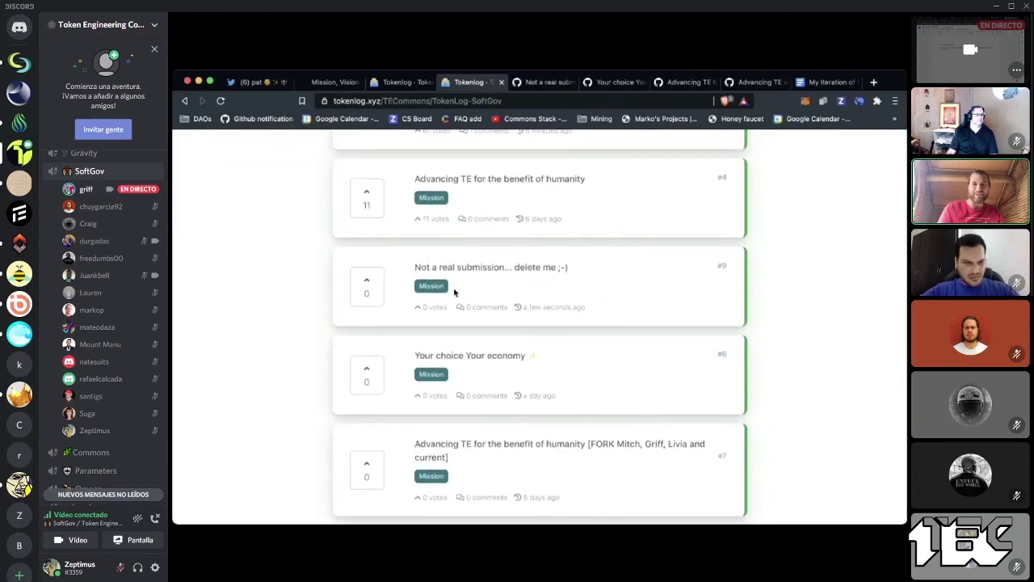
{"action": "scroll", "coordinate": [454, 293], "scroll_direction": "up", "scroll_amount": 4}
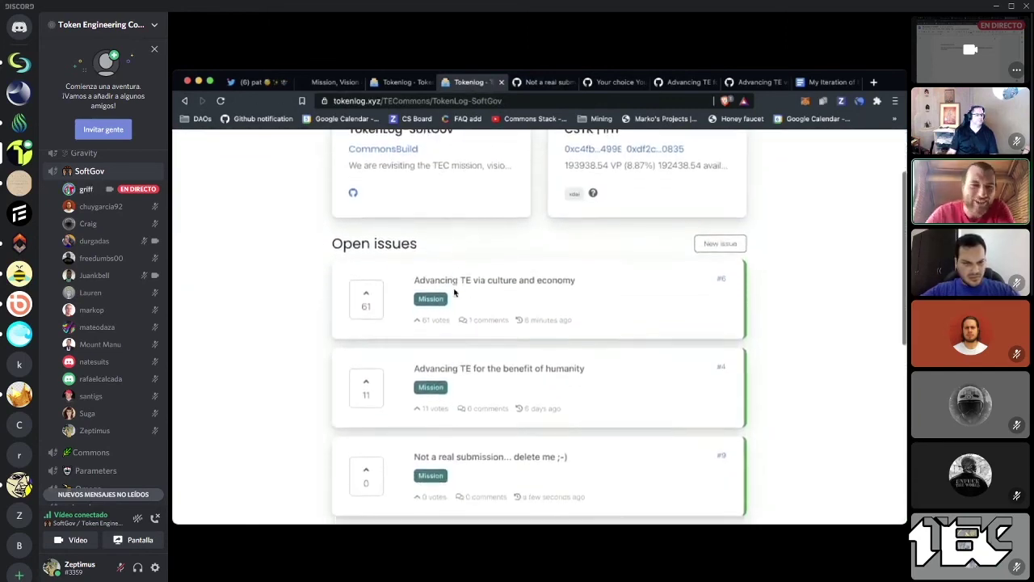
{"action": "scroll", "coordinate": [454, 292], "scroll_direction": "down", "scroll_amount": 3}
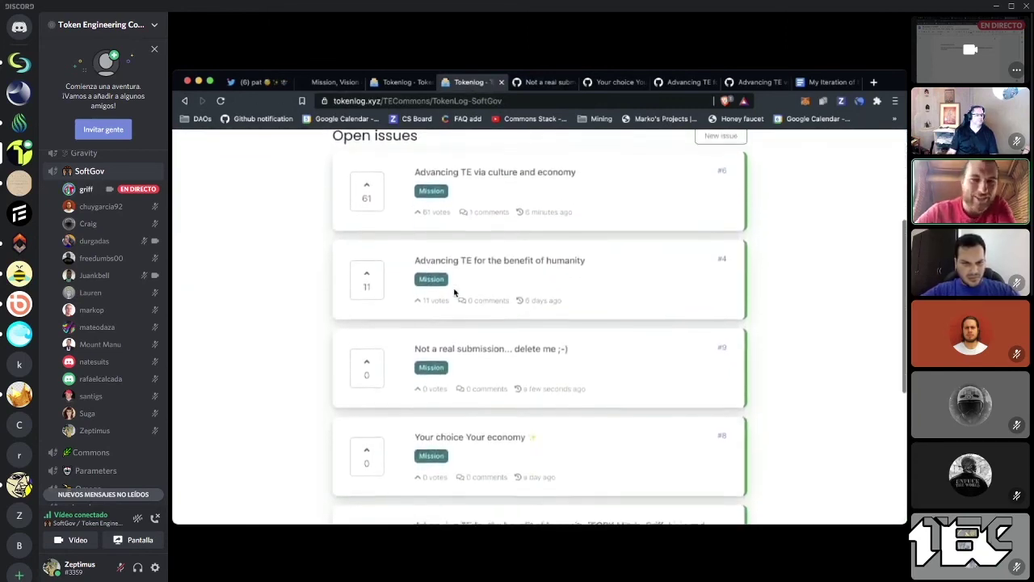
- Cast 9 votes on issue #9 for 81 tokens
{"action": "left_click", "coordinate": [368, 359]}
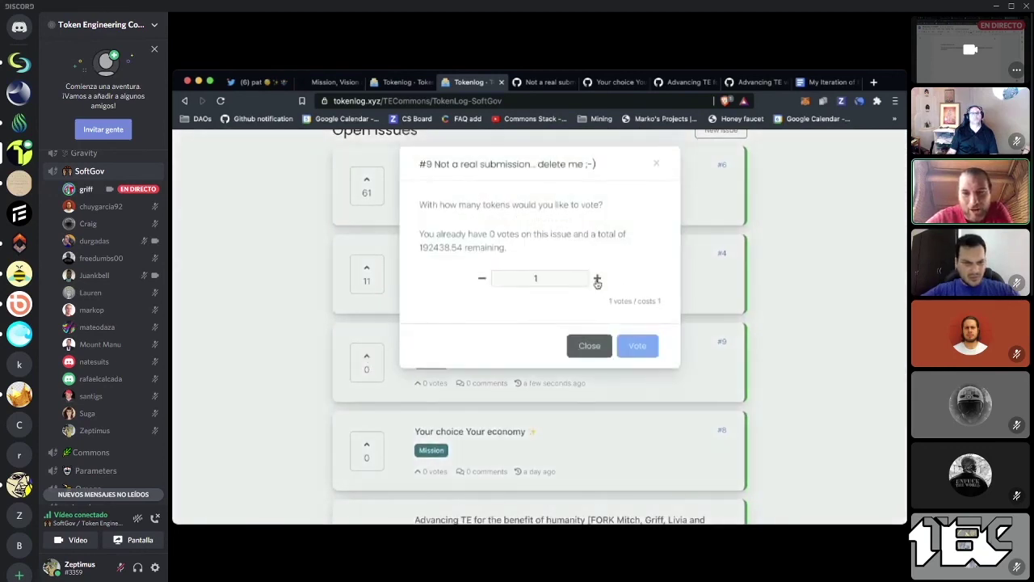
{"action": "left_click", "coordinate": [598, 280]}
{"action": "left_click", "coordinate": [597, 279]}
{"action": "left_click", "coordinate": [597, 279]}
{"action": "left_click", "coordinate": [597, 280]}
{"action": "left_click", "coordinate": [597, 280]}
{"action": "left_click", "coordinate": [597, 279]}
{"action": "left_click", "coordinate": [597, 279]}
{"action": "left_click", "coordinate": [597, 280]}
{"action": "left_click", "coordinate": [626, 348]}
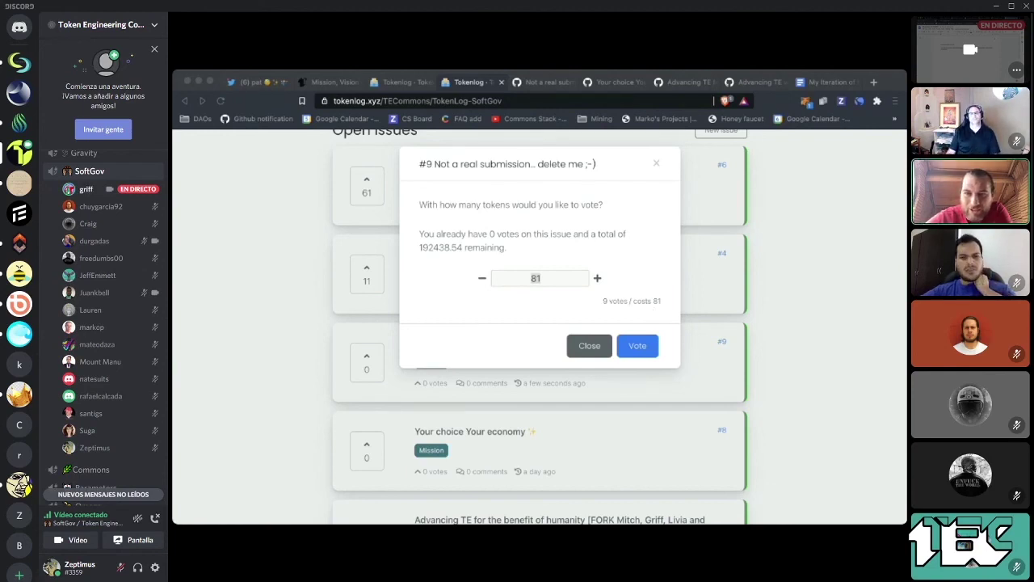
{"action": "left_click", "coordinate": [638, 346]}
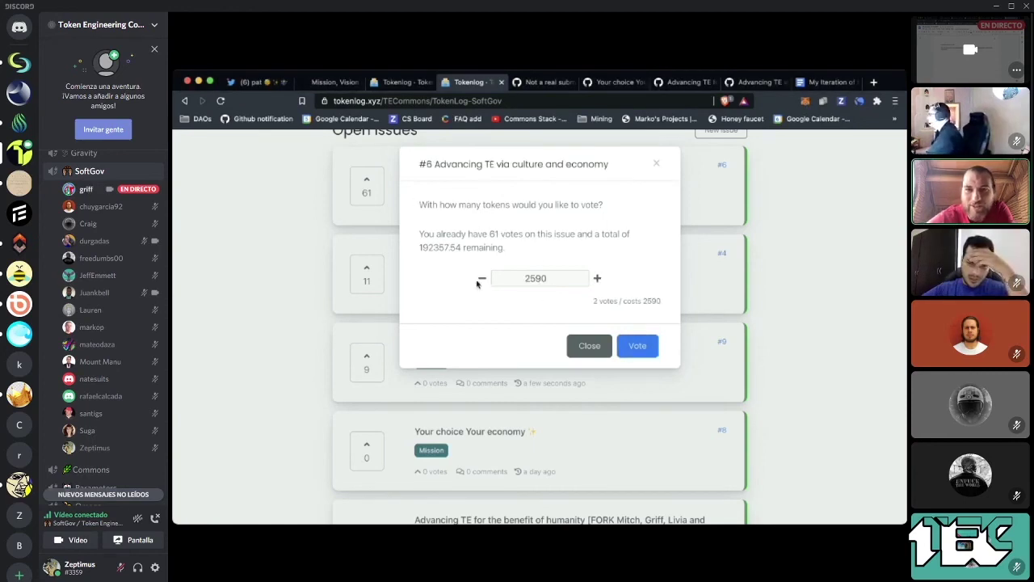
- Raise issue #6 to 4 votes, costing 2846 tokens, and submit them
{"action": "left_click", "coordinate": [597, 278]}
{"action": "left_click", "coordinate": [598, 278]}
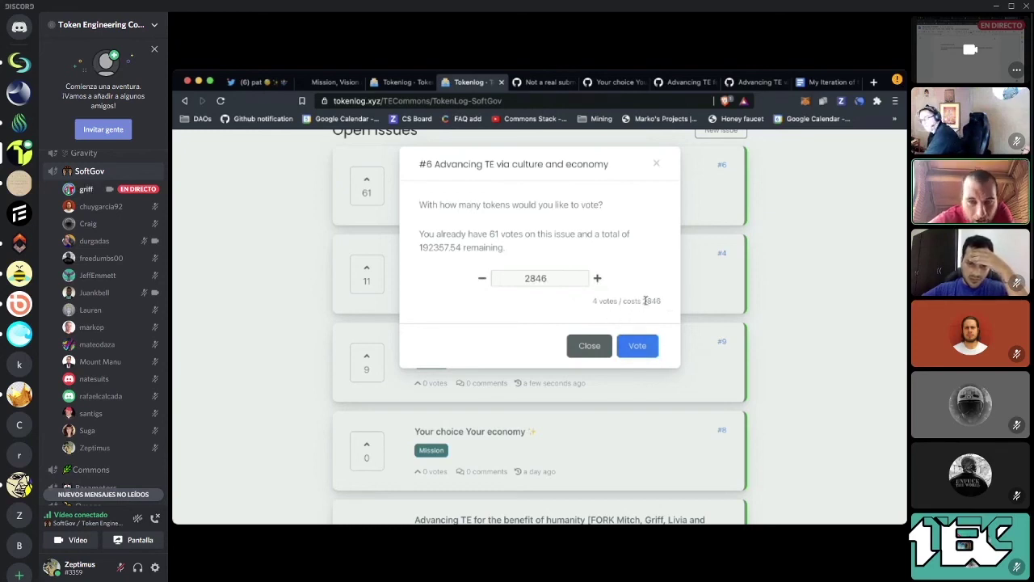
{"action": "double_click", "coordinate": [653, 301]}
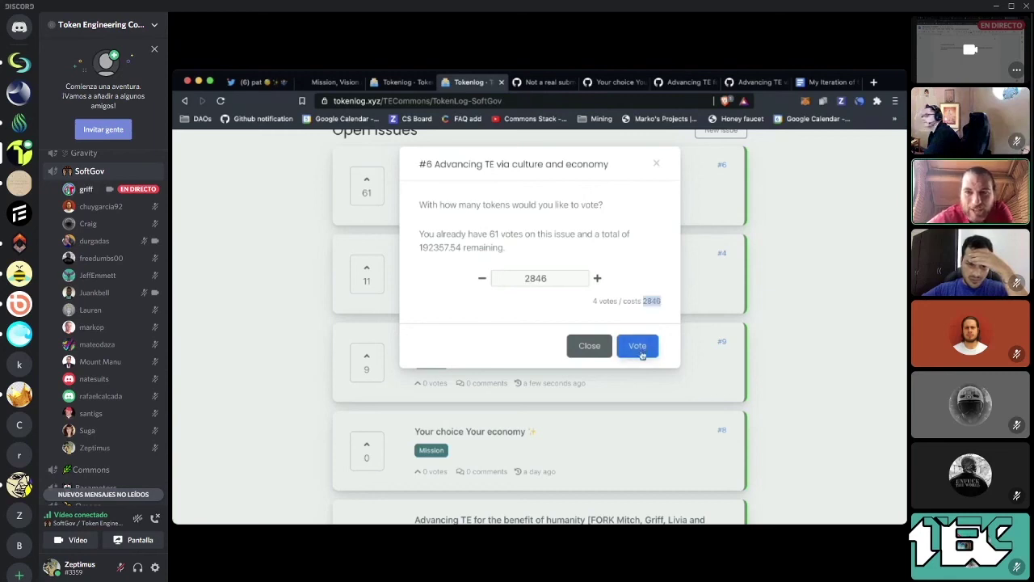
{"action": "left_click", "coordinate": [481, 278]}
{"action": "left_click", "coordinate": [367, 370]}
- Bring up the voting dialog for issue #8 'Your choice Your economy', showing 189892.54 tokens remaining
{"action": "scroll", "coordinate": [367, 369], "scroll_direction": "down", "scroll_amount": 3}
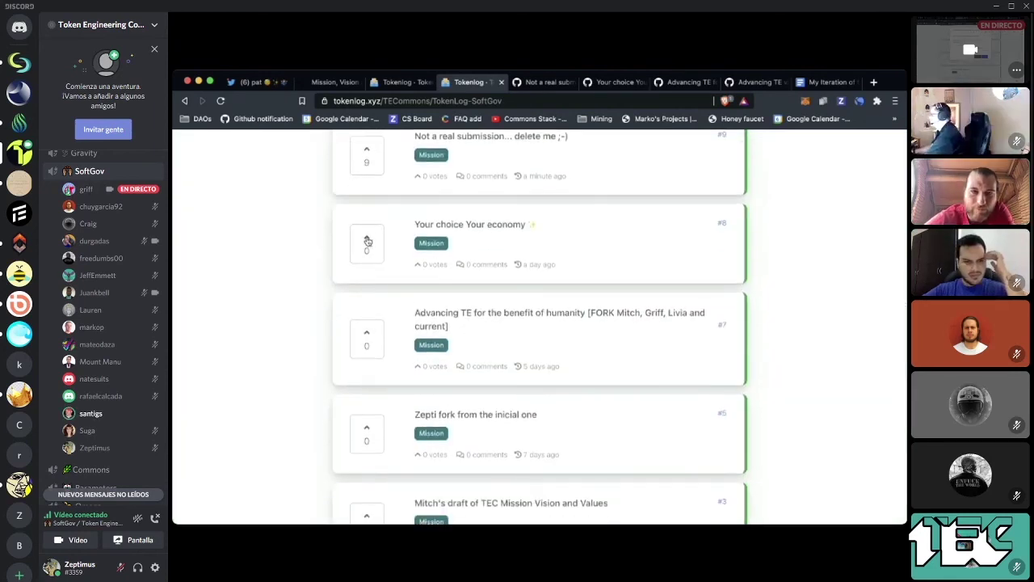
{"action": "left_click", "coordinate": [367, 240]}
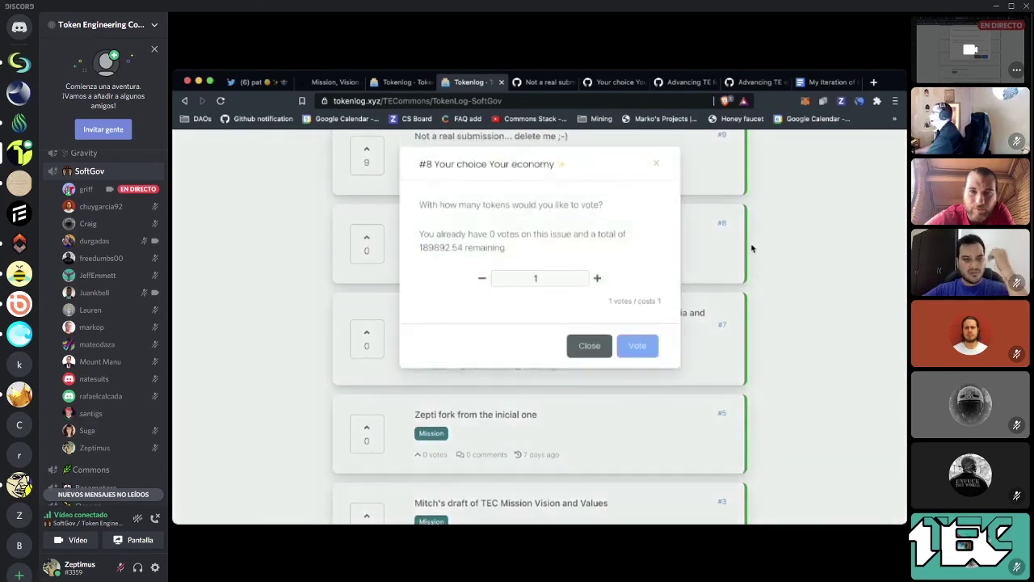
{"action": "left_click_drag", "start_coordinate": [419, 233], "coordinate": [529, 258]}
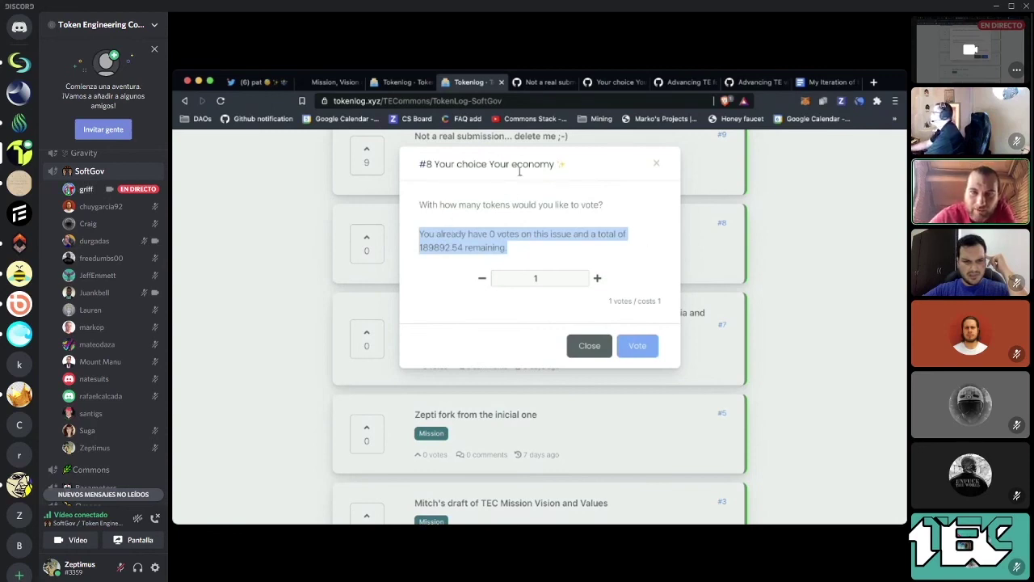
{"action": "double_click", "coordinate": [425, 248]}
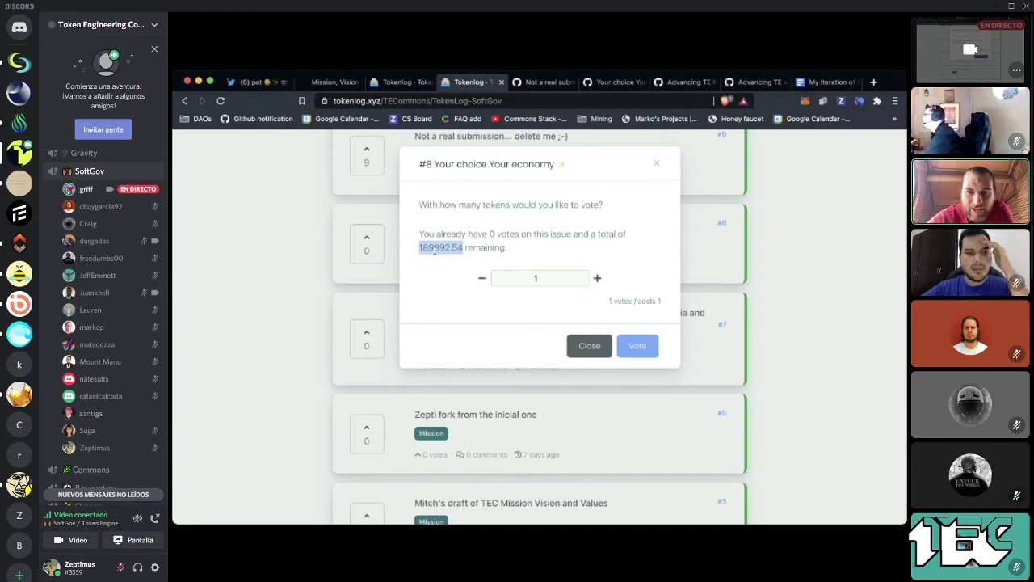
{"action": "left_click", "coordinate": [656, 163]}
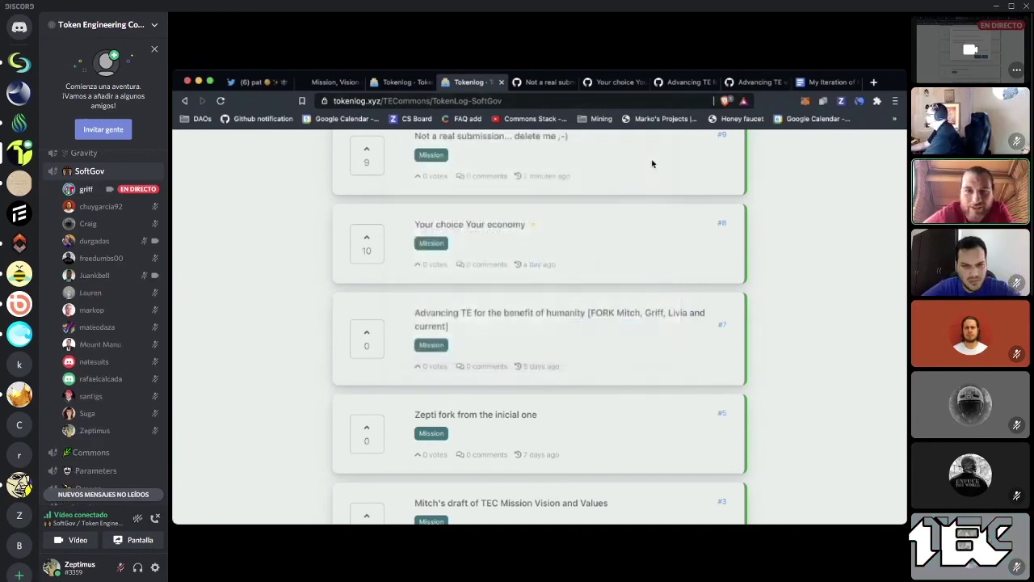
{"action": "scroll", "coordinate": [462, 228], "scroll_direction": "up", "scroll_amount": 4}
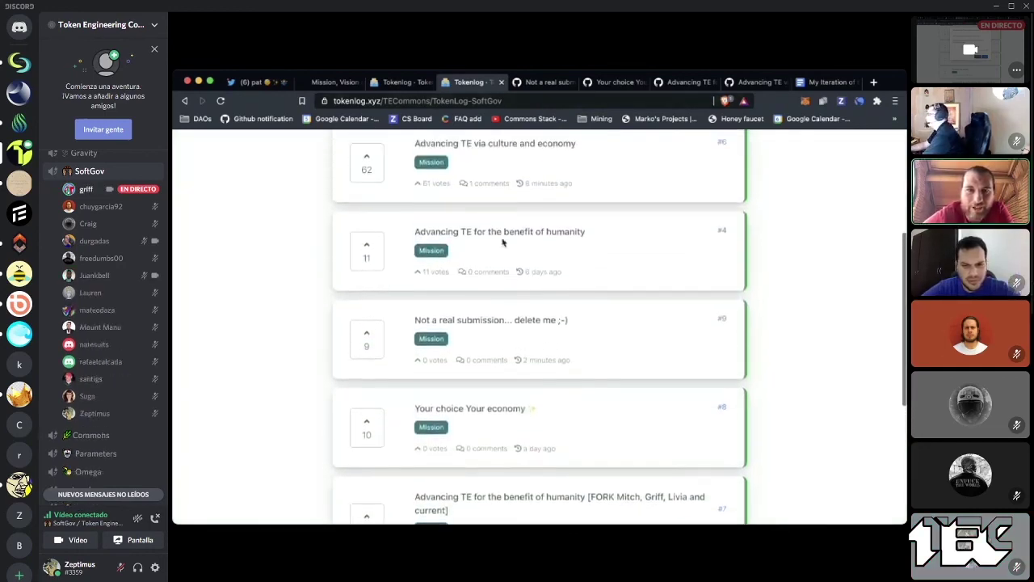
{"action": "scroll", "coordinate": [477, 293], "scroll_direction": "down", "scroll_amount": 6}
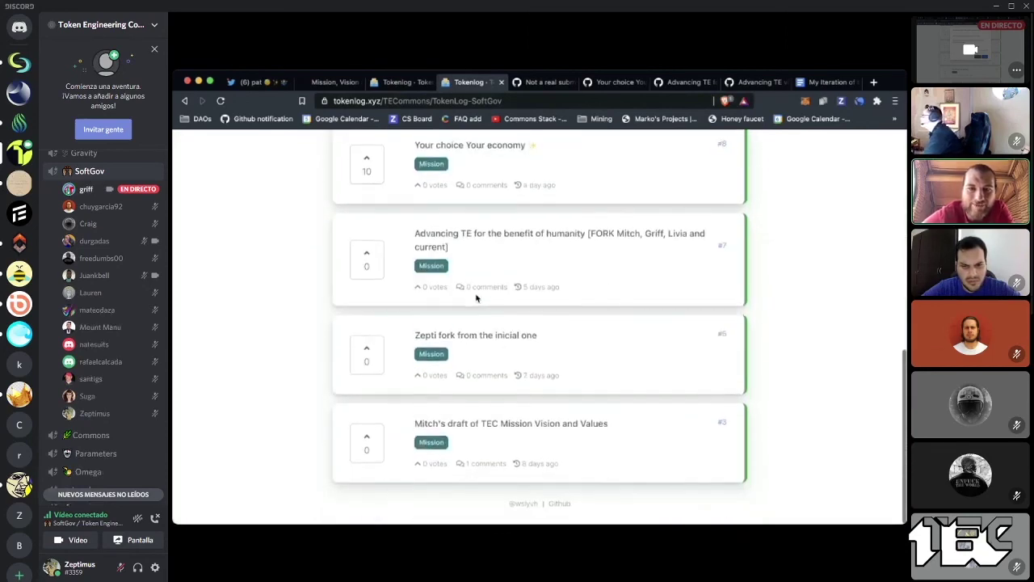
{"action": "scroll", "coordinate": [475, 287], "scroll_direction": "up", "scroll_amount": 10}
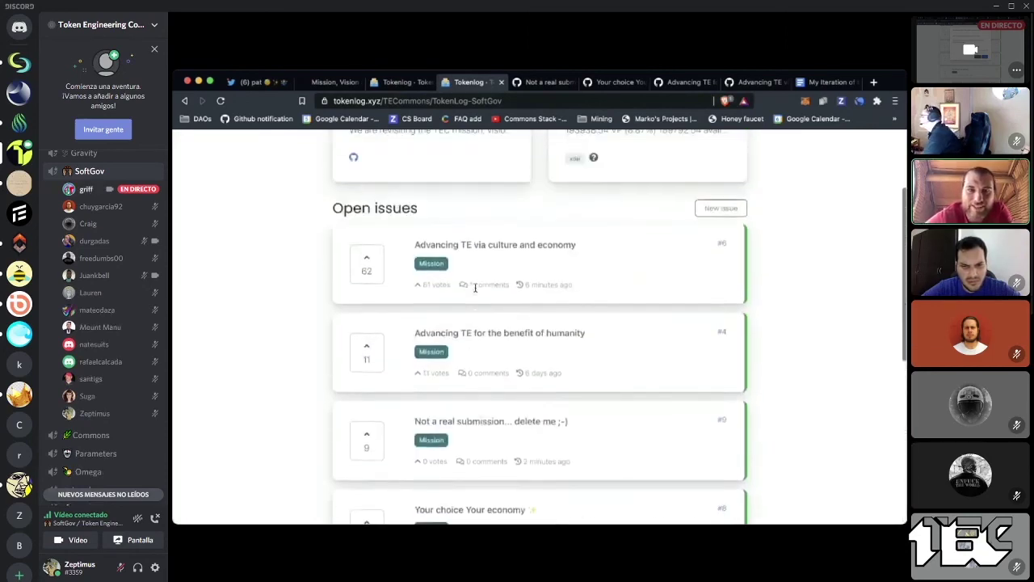